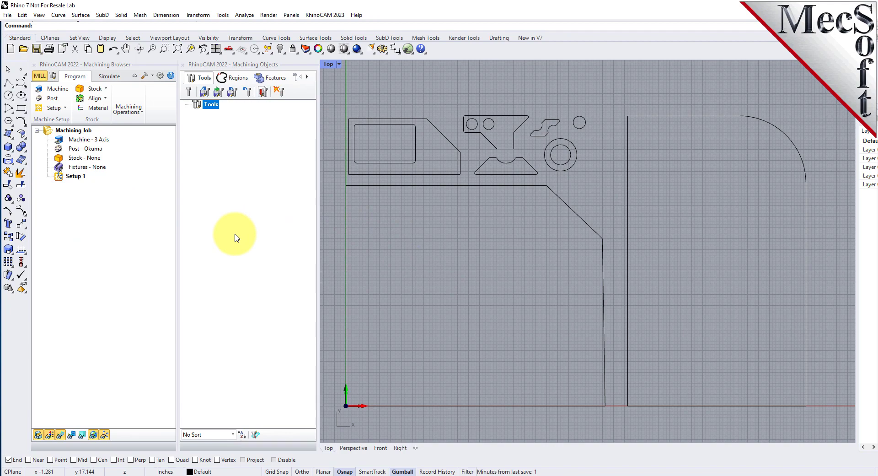
Close the machining objects and Machining Browser panels, then launch the RhinoCAM NEST module.
click(182, 65)
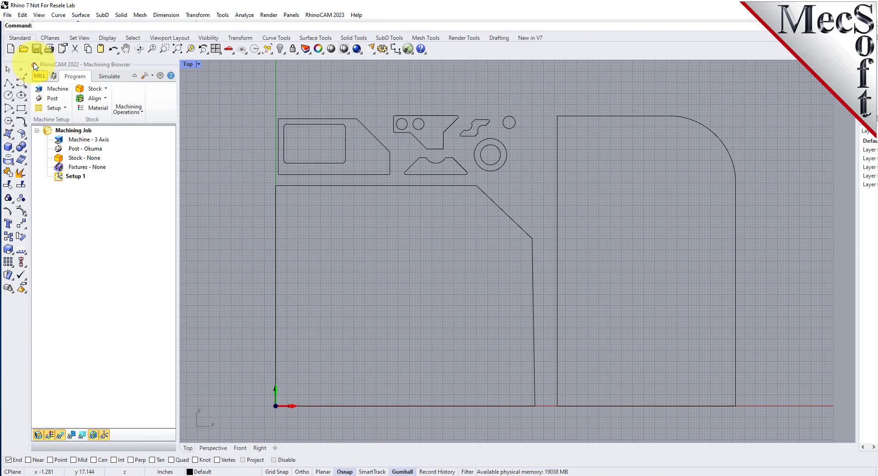
click(34, 65)
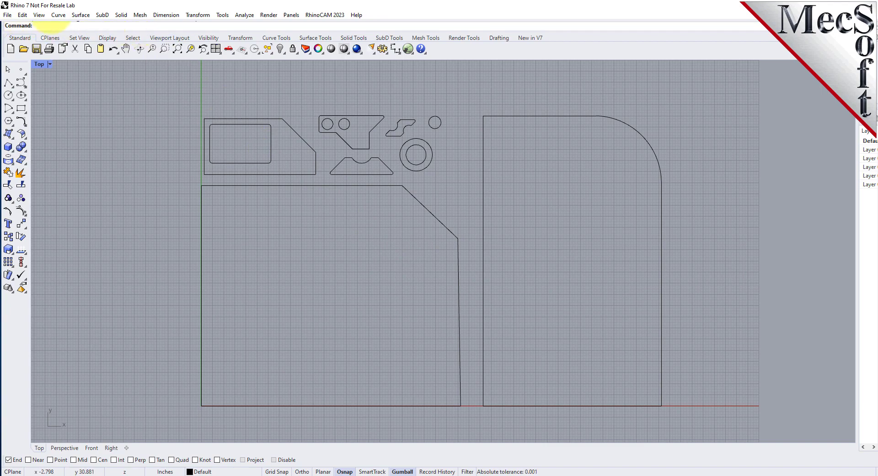
click(344, 17)
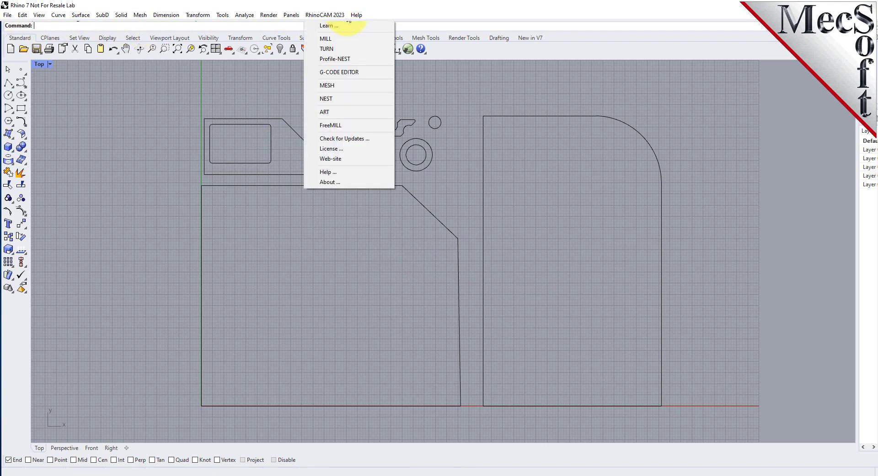
click(347, 99)
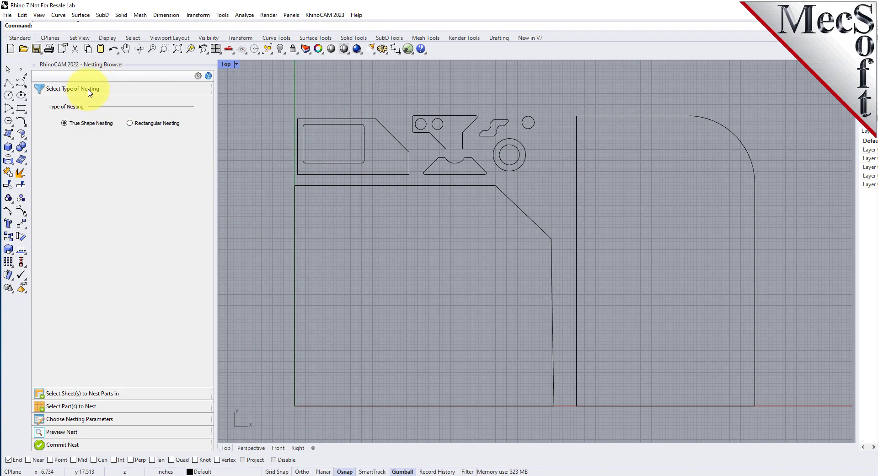
Preview the sheets, parts, parameters and commit sections, return to nesting type, and widen the panel.
click(89, 394)
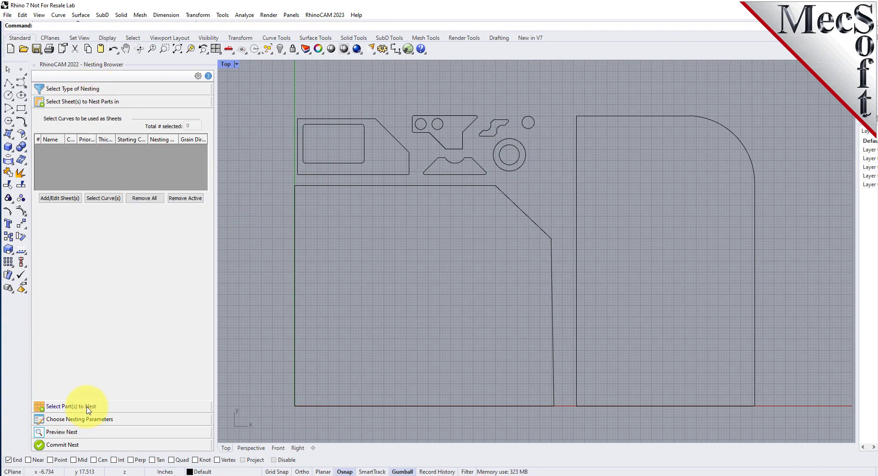
click(89, 406)
click(89, 418)
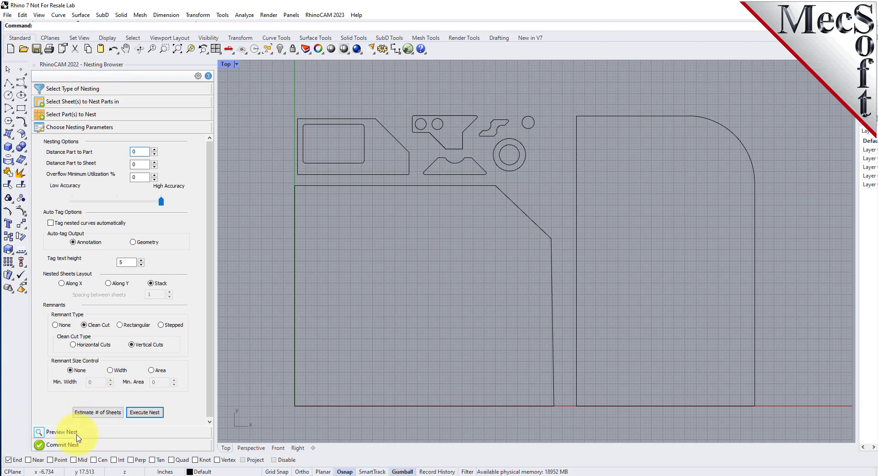
click(75, 445)
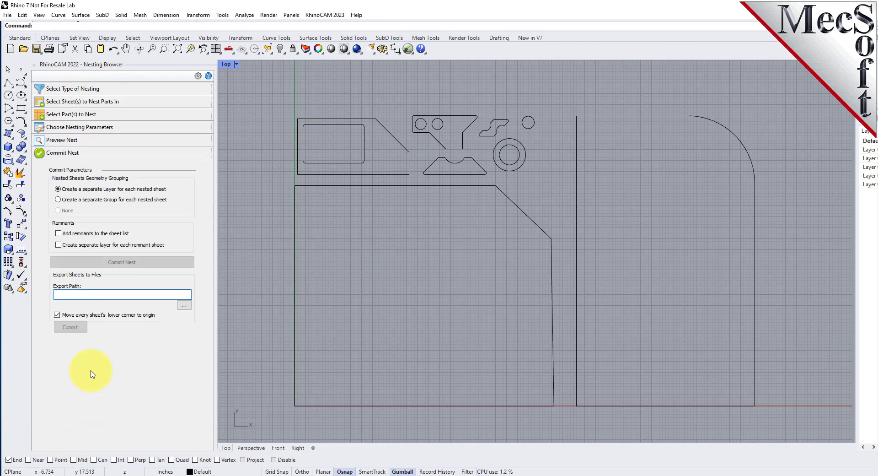
click(72, 89)
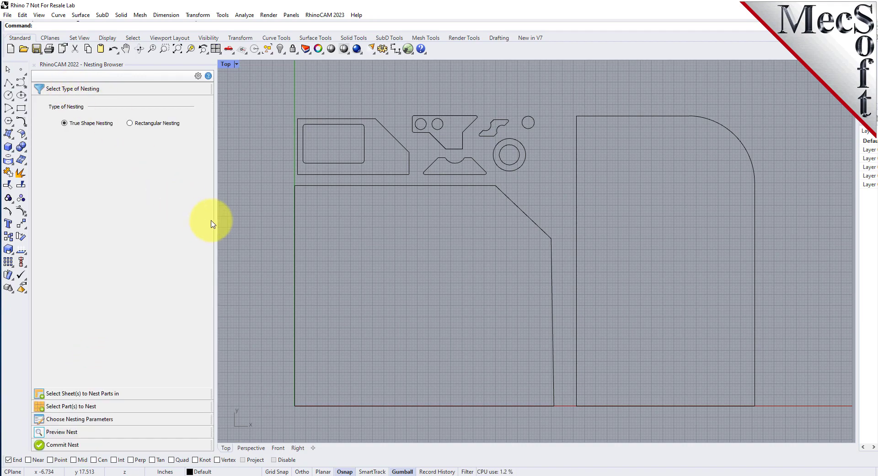
drag(211, 224, 212, 176)
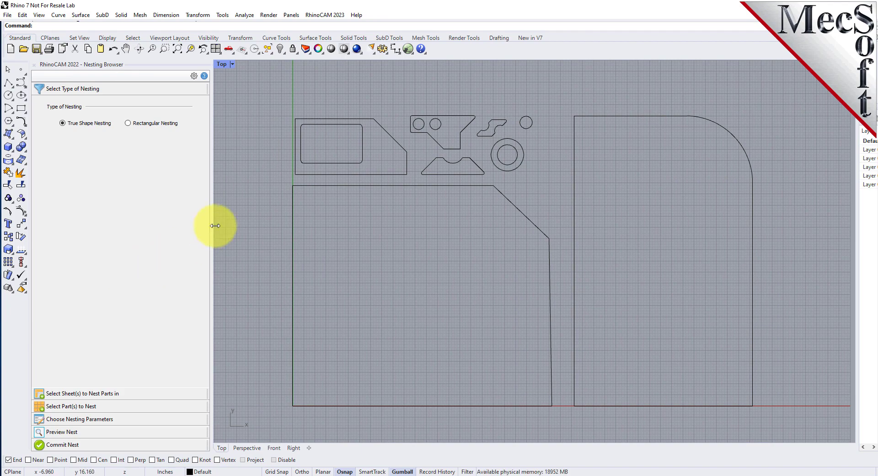
Browse to the QuickStart\RhinoCAM folder and pick RectangularNESTQuickStartTutorial-R7.3dm.
click(23, 49)
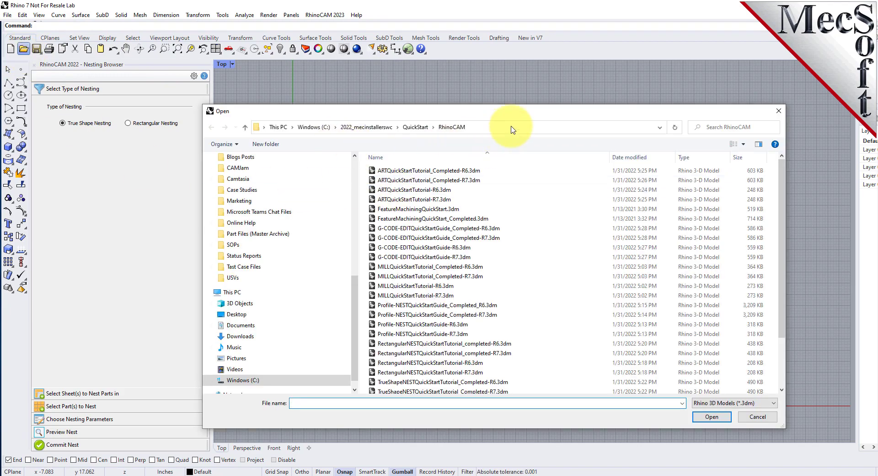
click(508, 128)
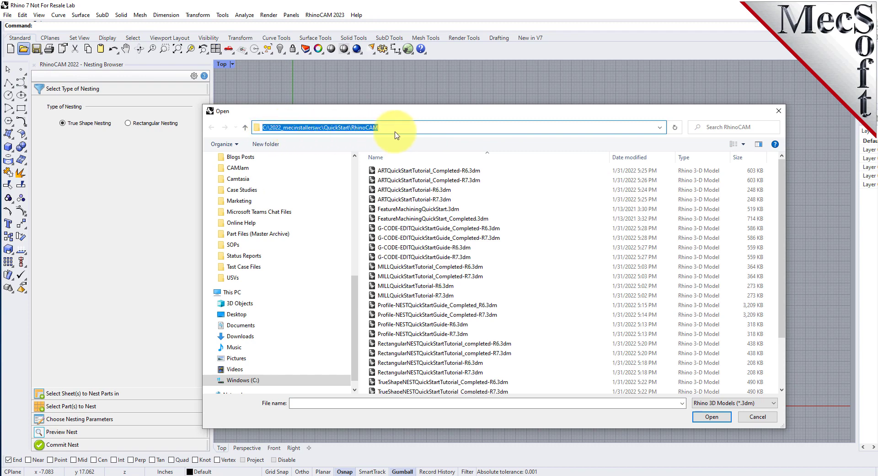
scroll(523, 174, down, 2)
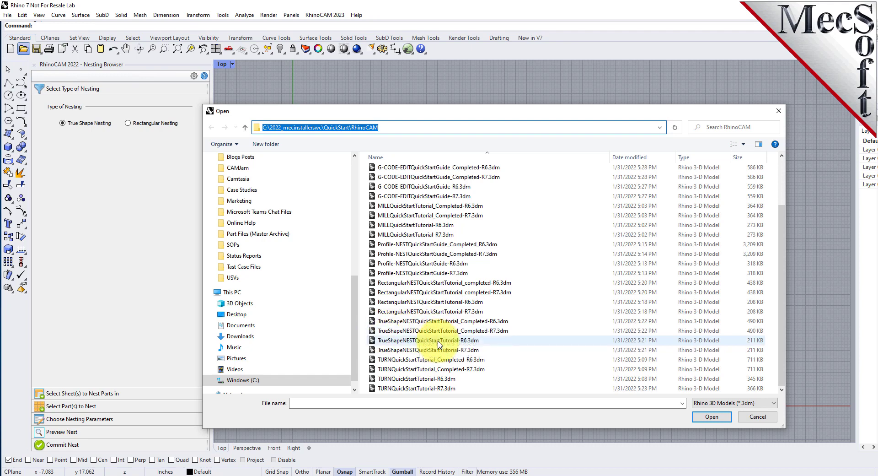
click(440, 312)
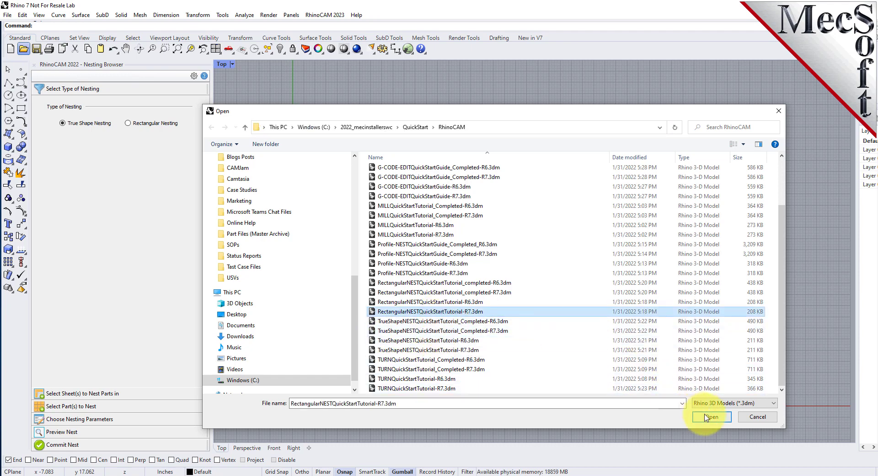
Open the RectangularNESTQuickStartTutorial-R7.3dm drawing showing the part outlines and two stock sheets.
click(782, 108)
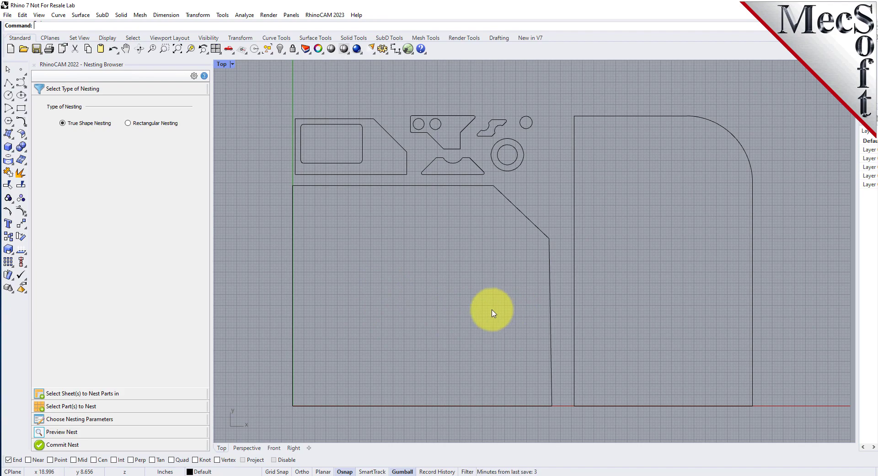
drag(599, 288, 516, 324)
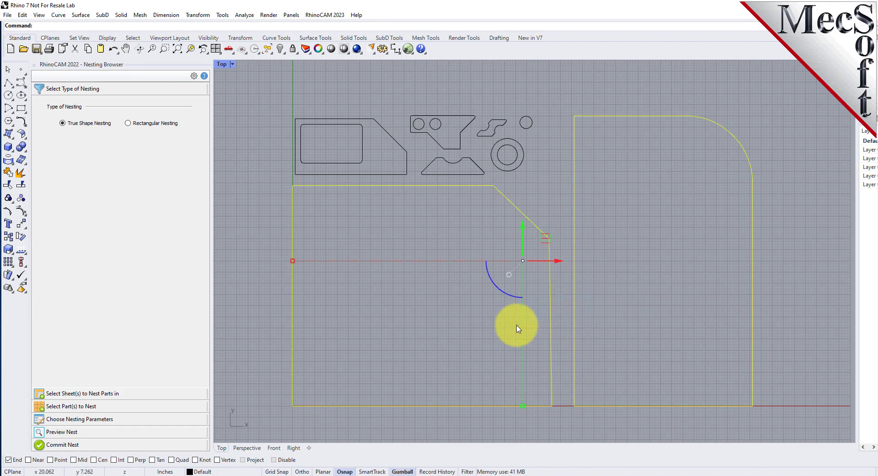
click(567, 311)
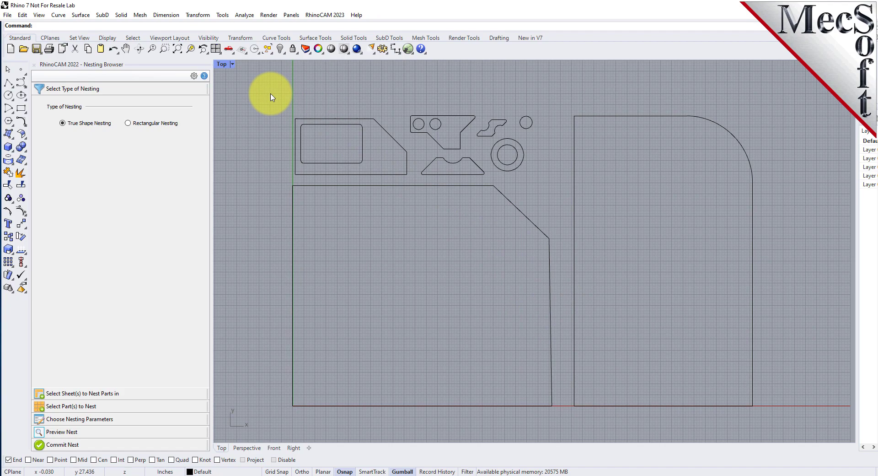
drag(262, 89, 568, 185)
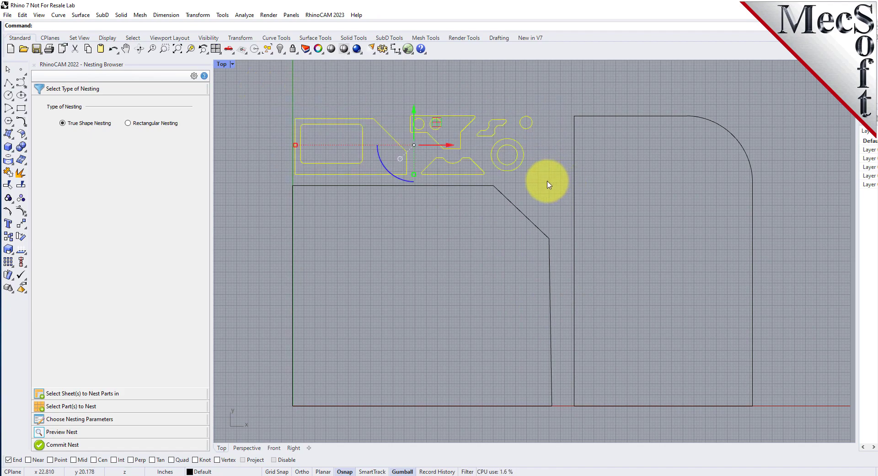
key(Escape)
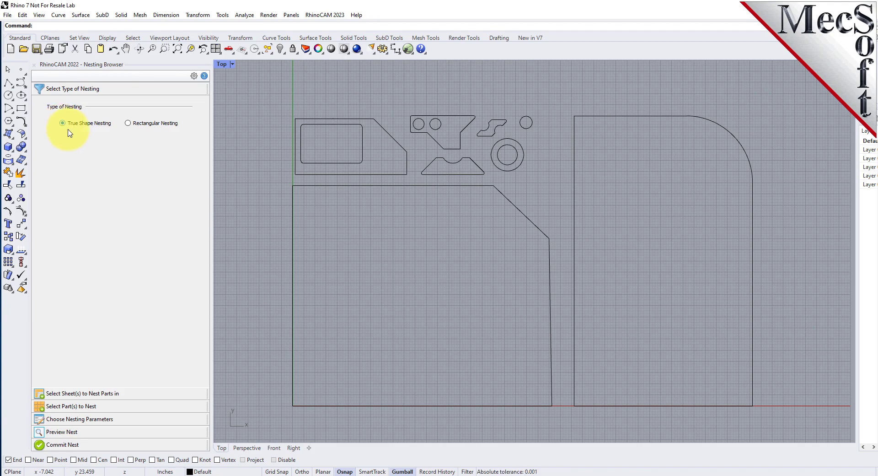
Read the fully expanded help topic on nesting types, then close the help window.
click(204, 76)
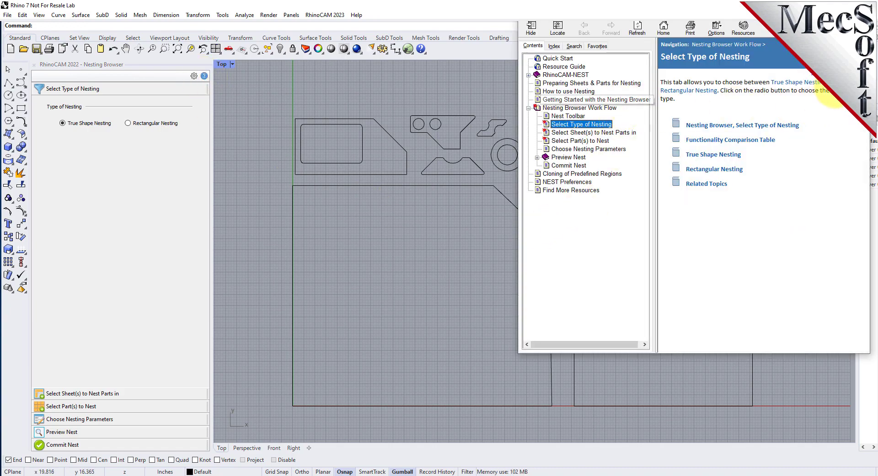
click(806, 73)
scroll(773, 178, down, 15)
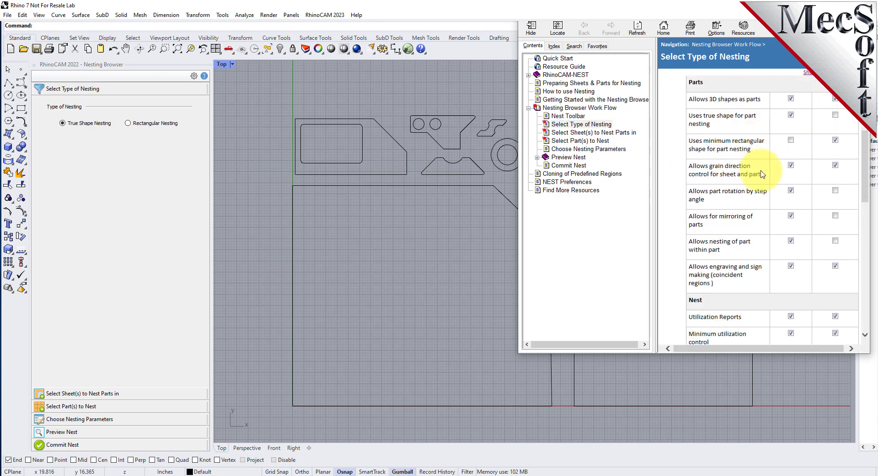
scroll(762, 174, down, 4)
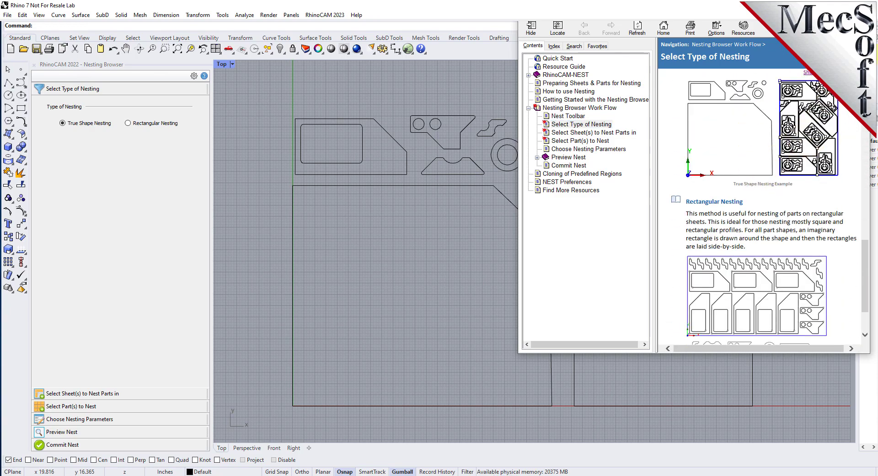
key(alt+F4)
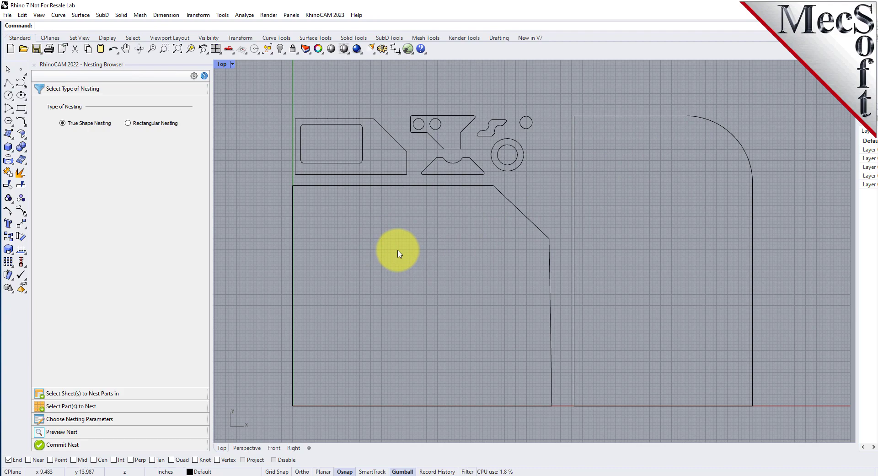
Window-select both large outlines as stock and identify which one is Sheet 1 and Sheet 2.
click(84, 394)
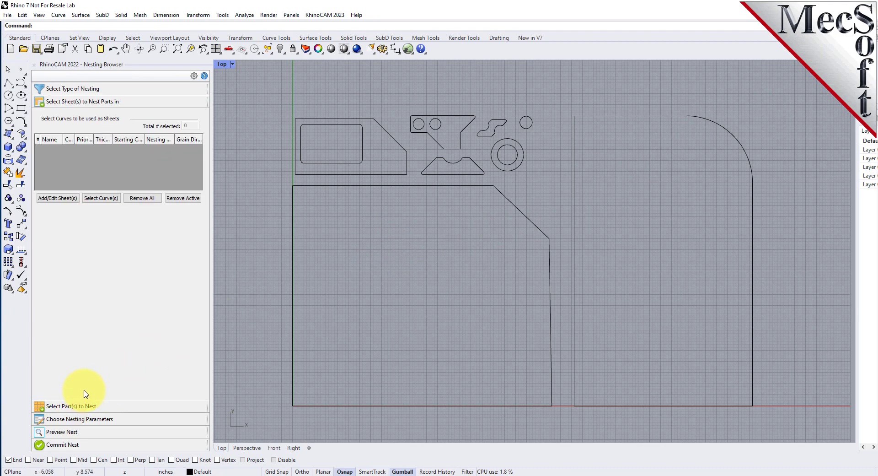
click(108, 201)
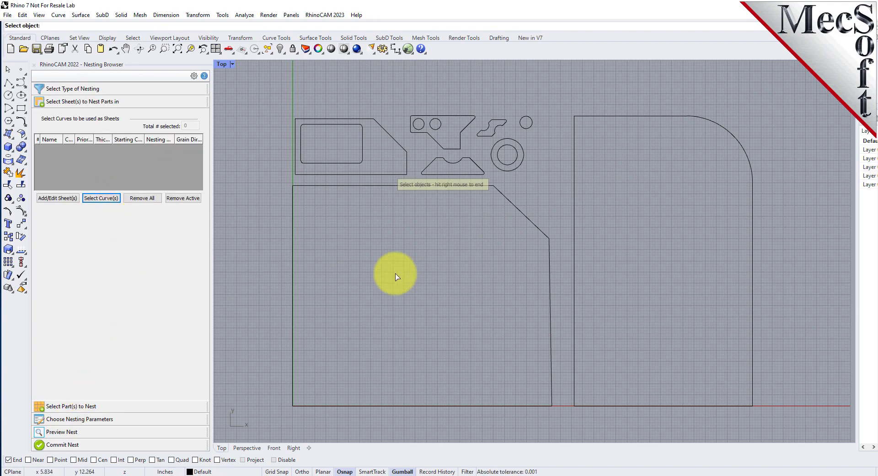
drag(598, 257, 520, 302)
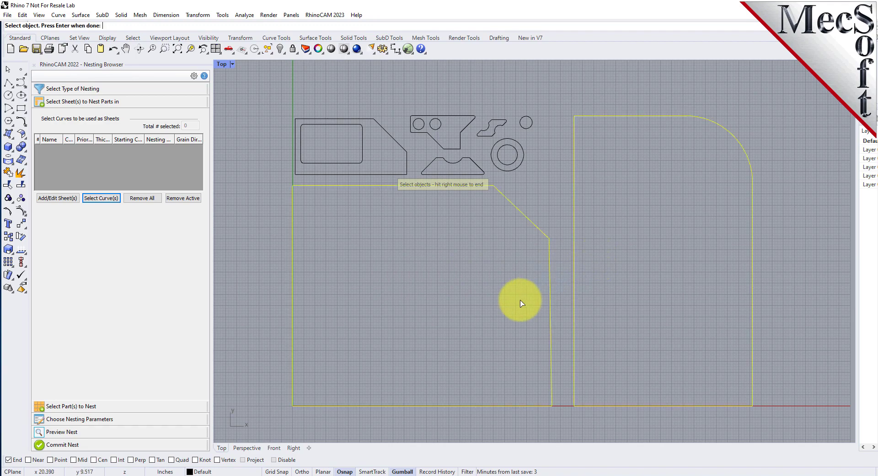
right_click(489, 253)
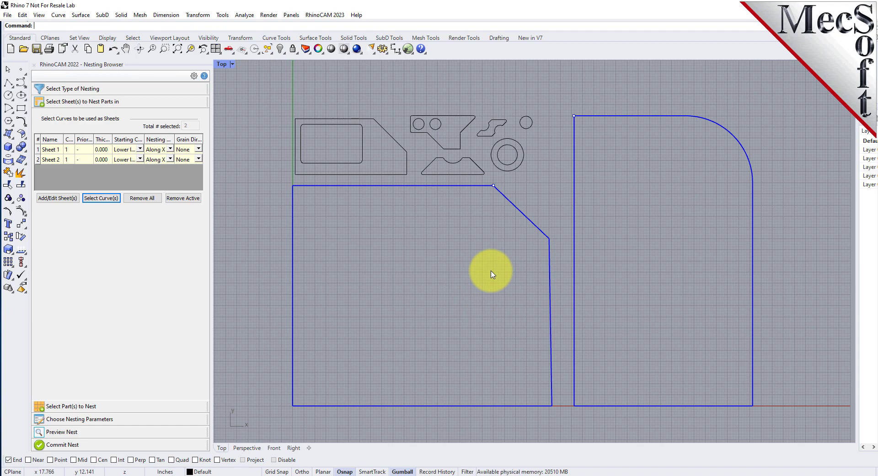
click(48, 150)
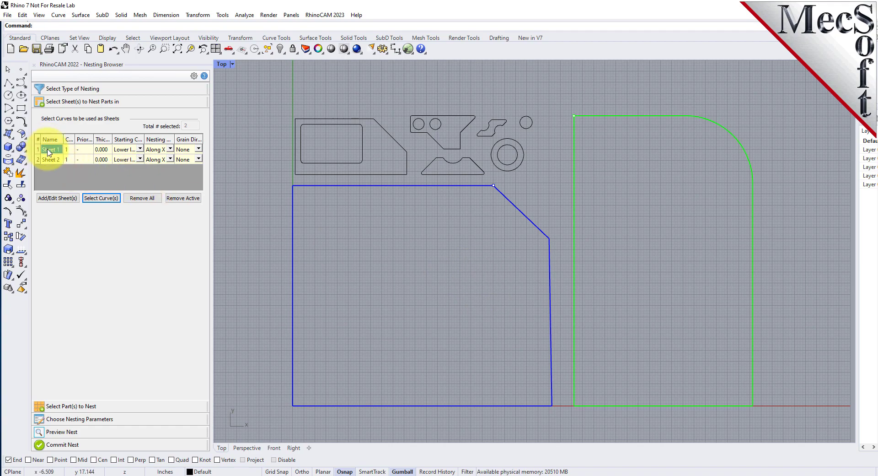
click(54, 161)
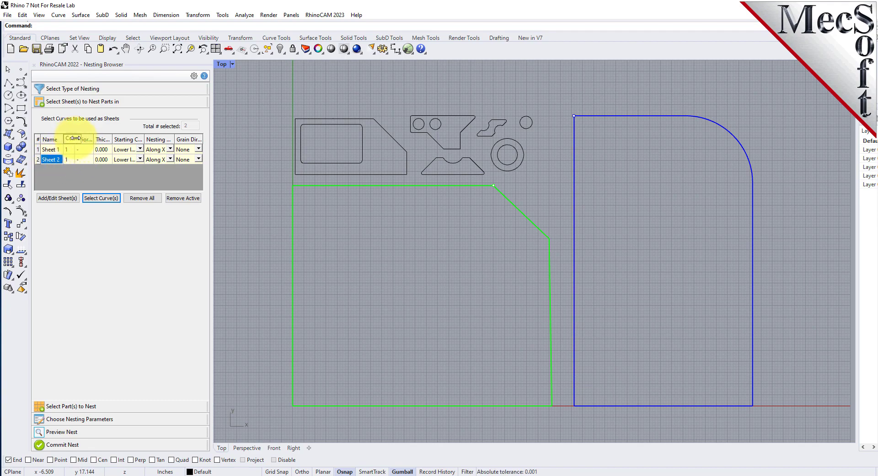
Set the count of Sheet 1 and Sheet 2 to 2 each, then widen the Nesting Browser.
drag(76, 138, 83, 138)
click(74, 150)
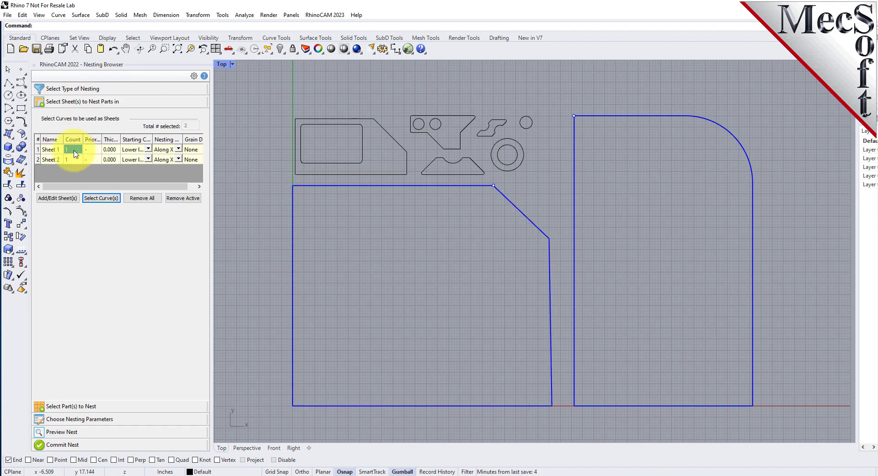
text(2)
key(Return)
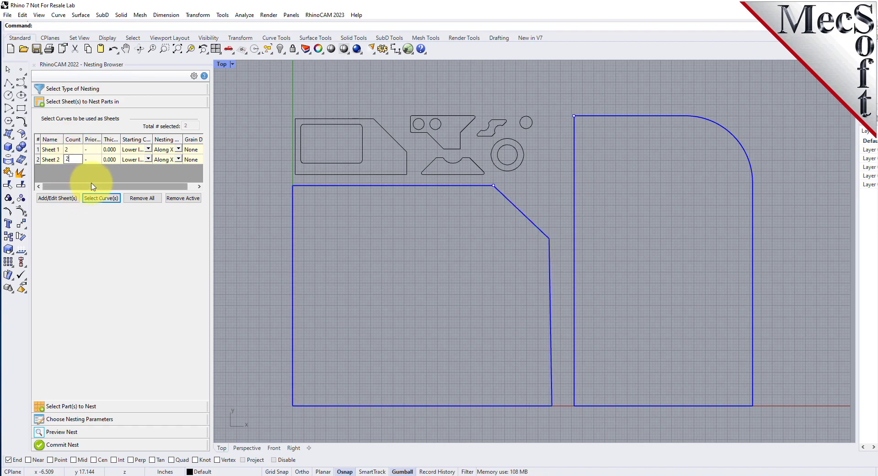
key(Return)
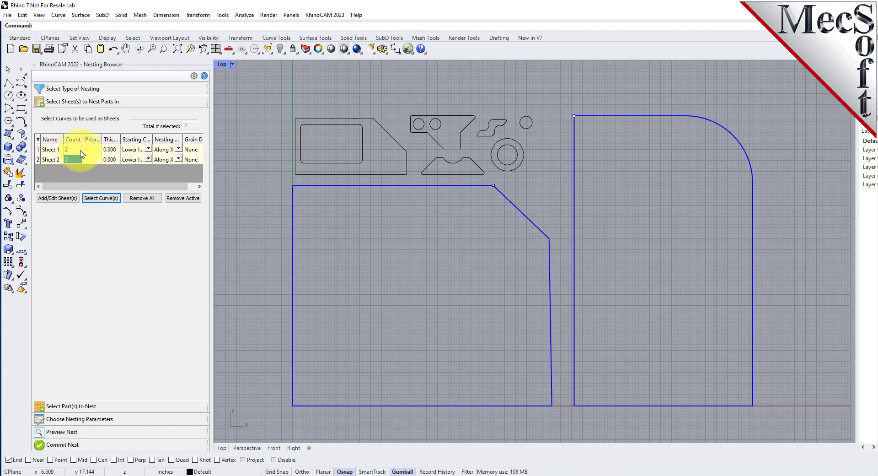
drag(211, 146, 301, 147)
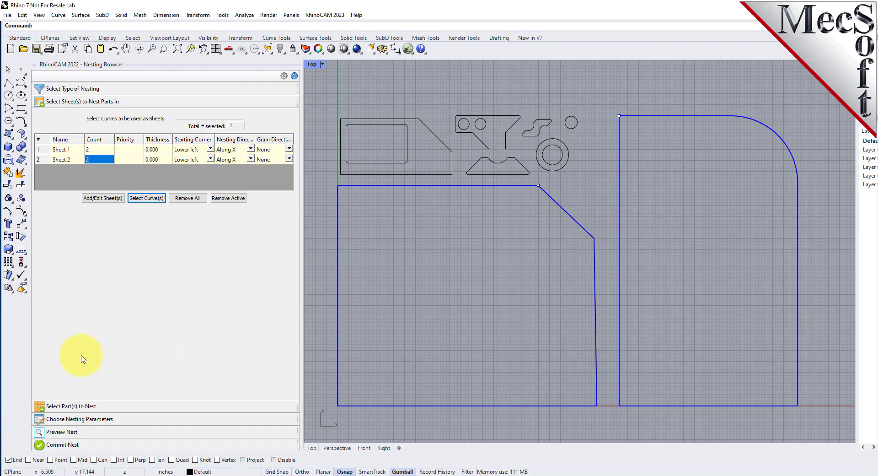
Window-select the ten small part curves above the sheets as the parts to nest.
click(85, 407)
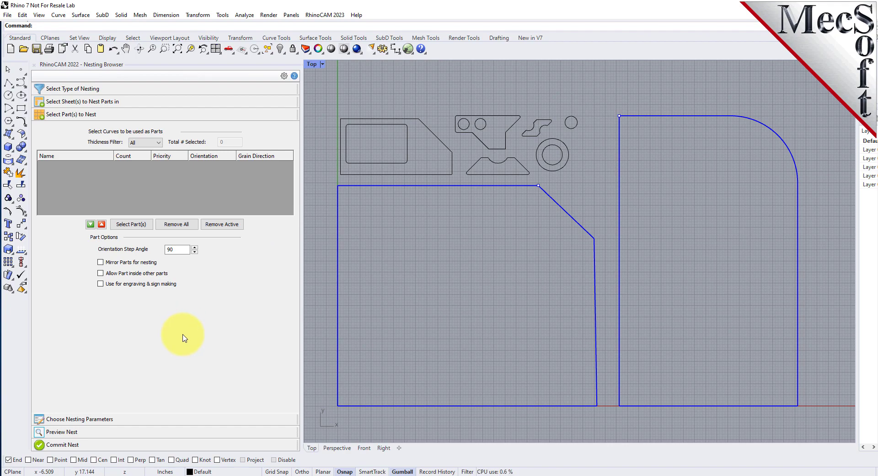
click(131, 224)
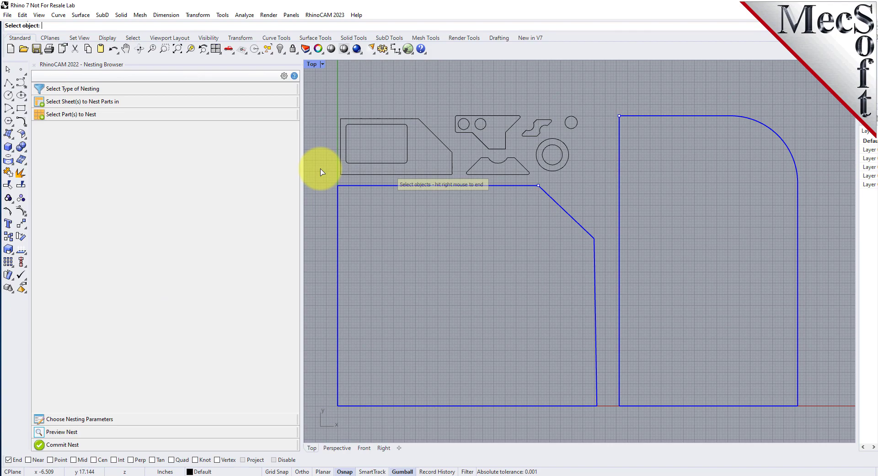
drag(326, 86, 599, 183)
right_click(487, 88)
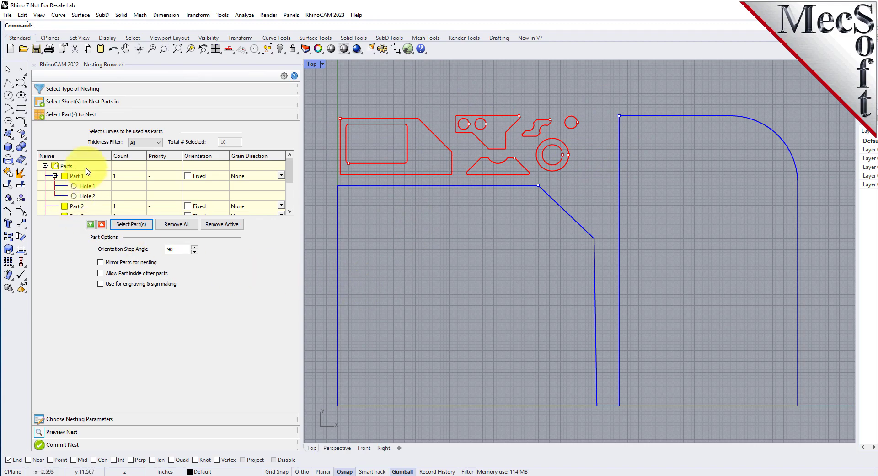
scroll(87, 171, down, 2)
scroll(89, 196, up, 2)
click(89, 177)
click(84, 185)
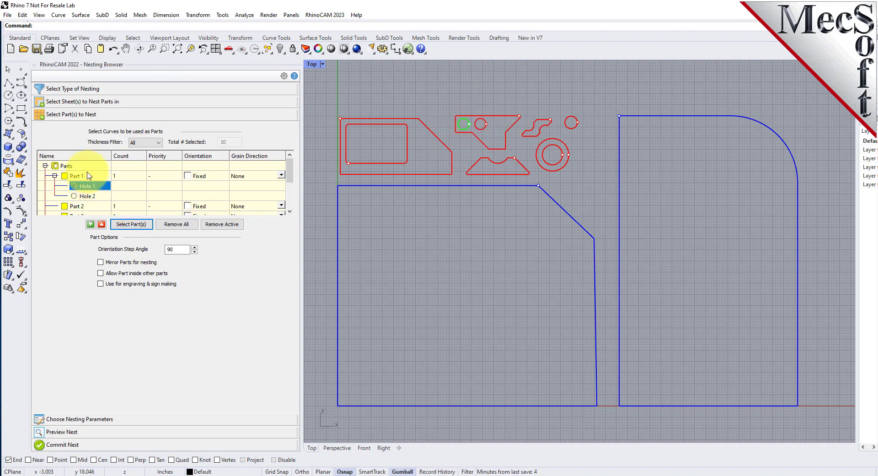
click(76, 176)
scroll(96, 180, down, 1)
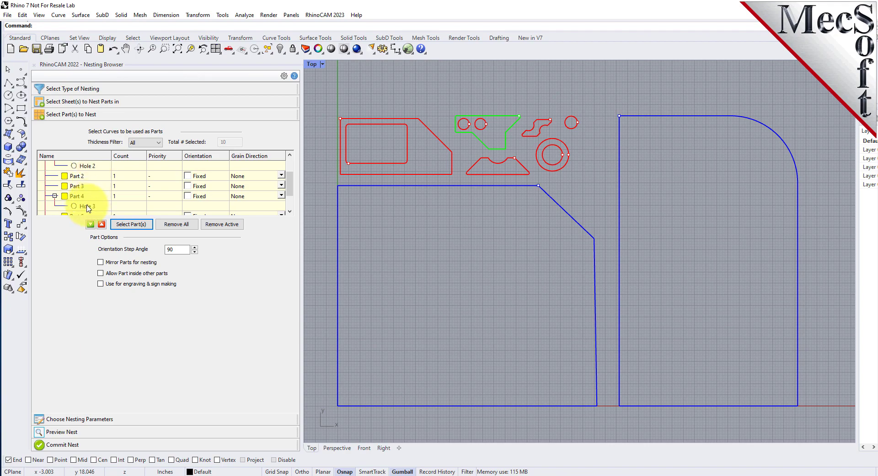
click(89, 197)
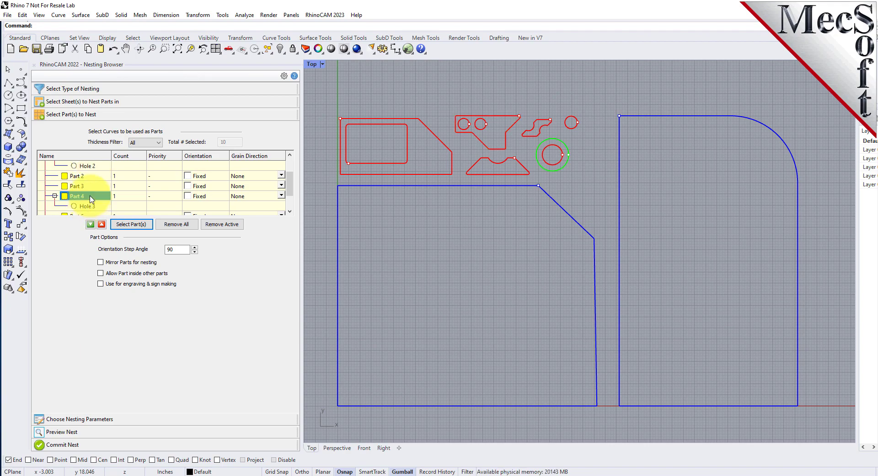
scroll(92, 199, down, 1)
click(94, 197)
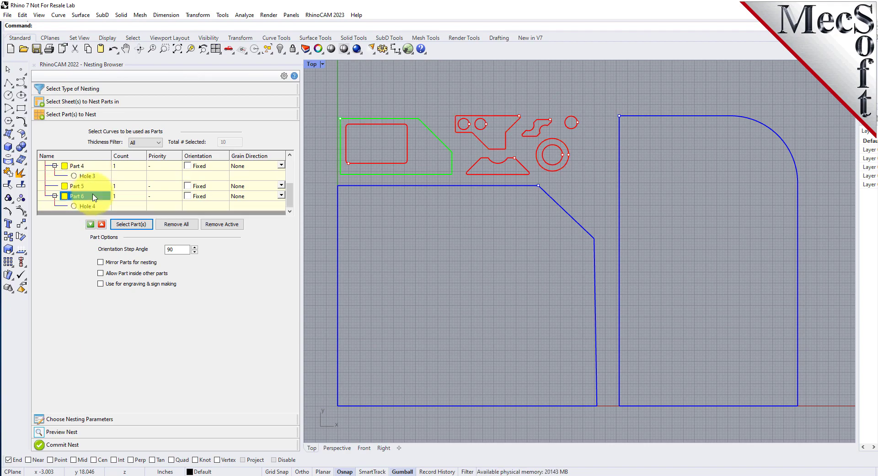
click(88, 207)
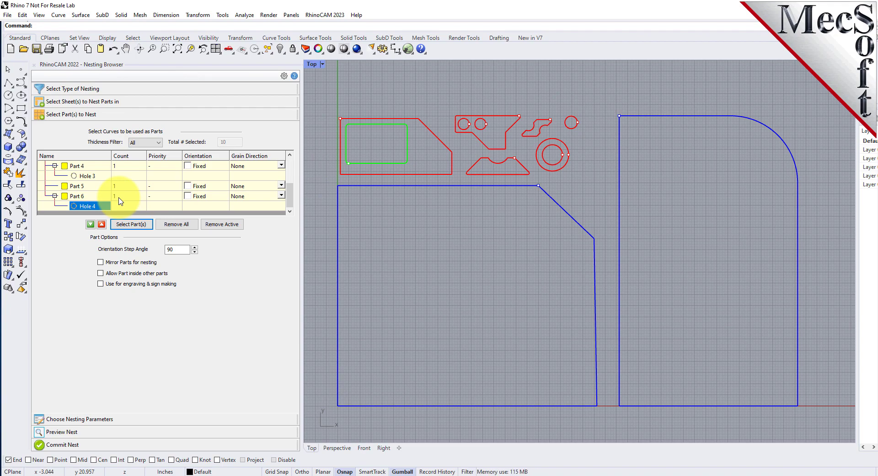
scroll(118, 198, up, 5)
click(84, 177)
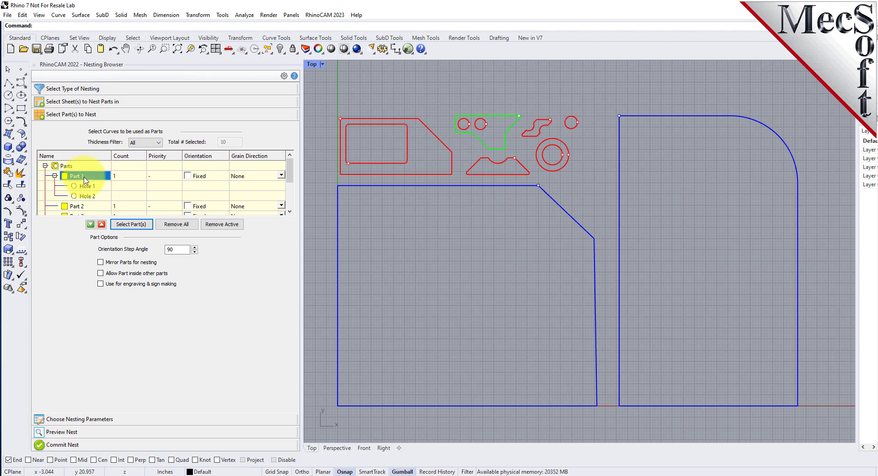
click(91, 188)
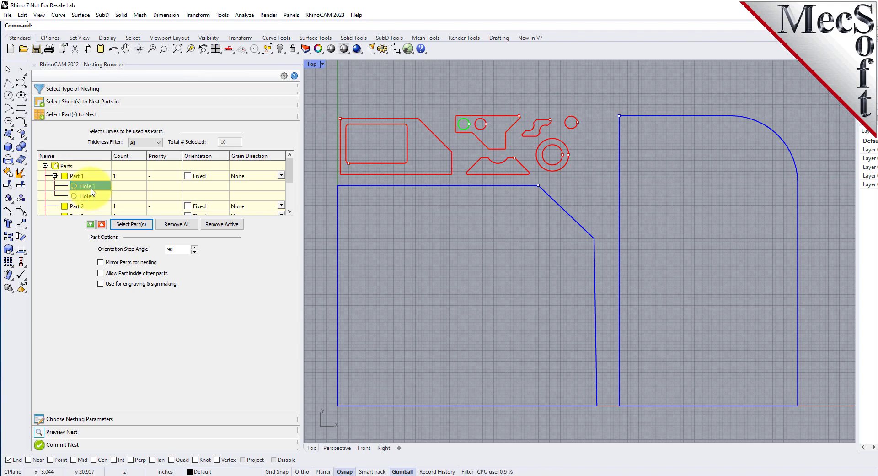
click(96, 195)
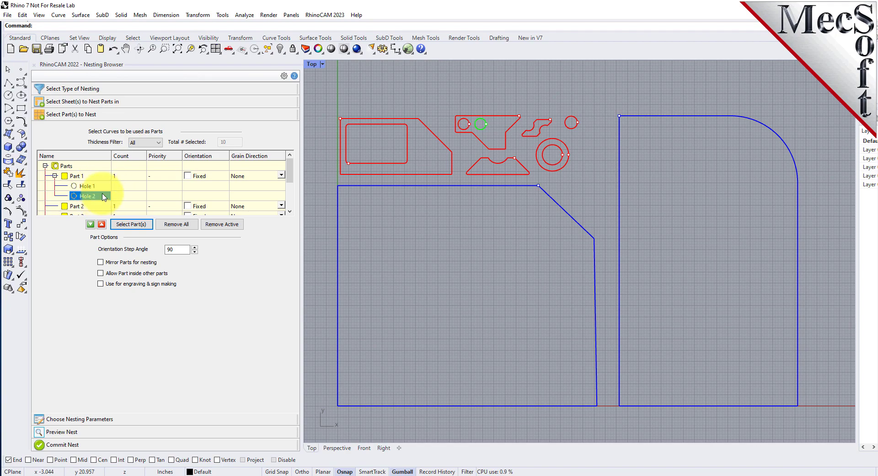
click(101, 185)
click(102, 197)
click(133, 177)
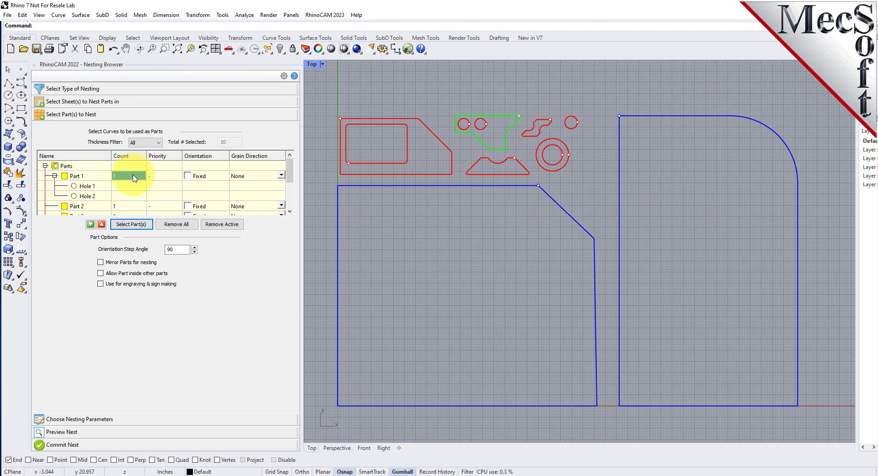
Enter 50 as Part 1's count and apply it to all parts with Make all the same.
text(50)
right_click(132, 179)
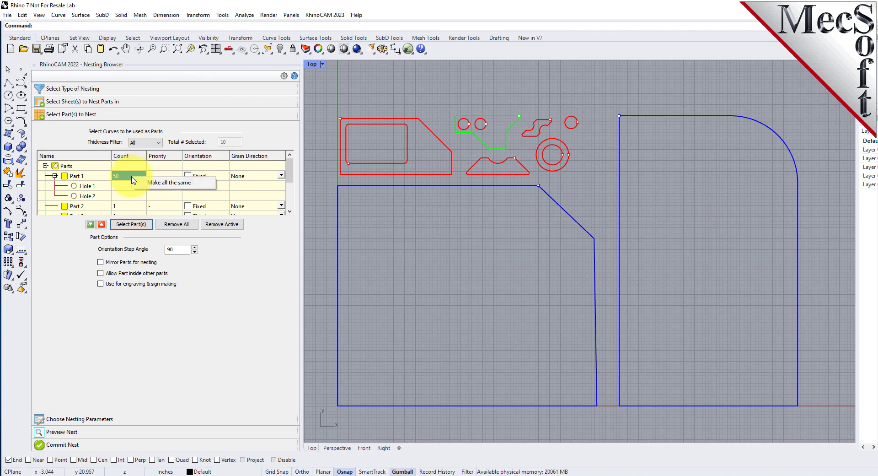
click(197, 185)
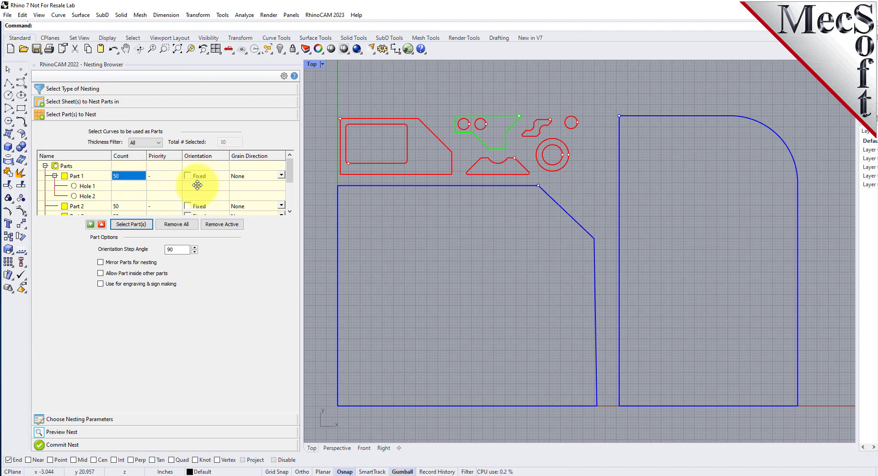
Set a 45° orientation step, enable Mirror Parts and parts-inside-parts, and fix Part 1's orientation.
scroll(167, 188, down, 2)
scroll(167, 189, up, 2)
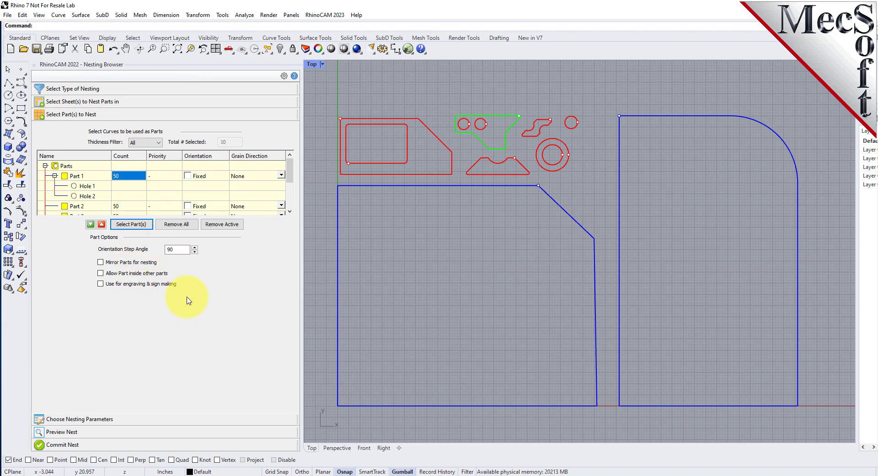
click(170, 249)
text(45)
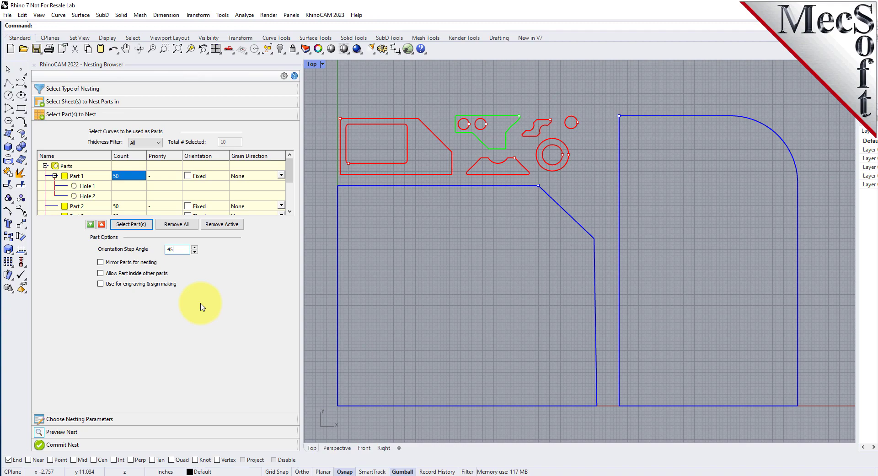
click(100, 262)
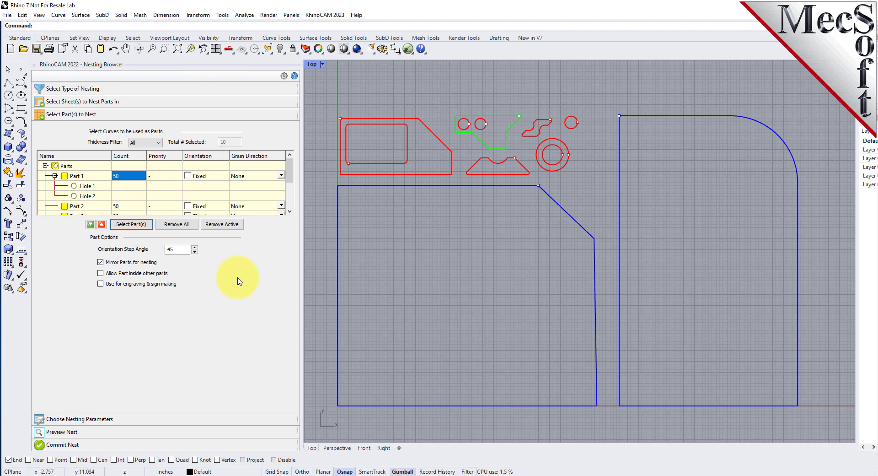
click(101, 273)
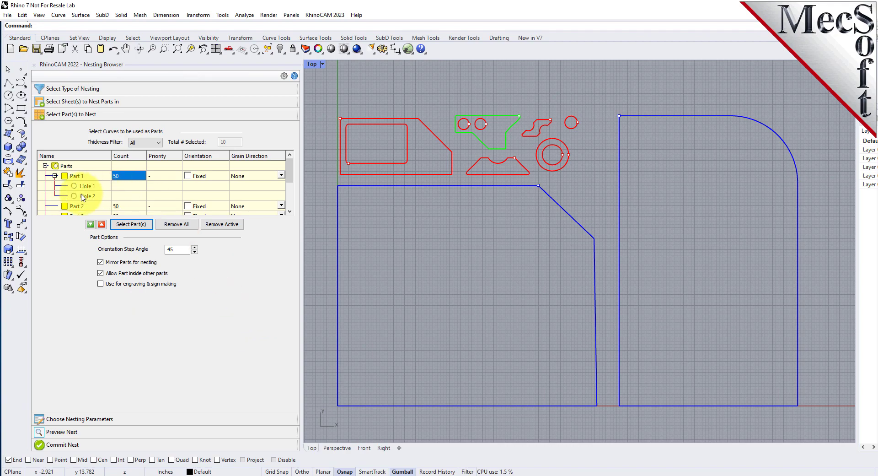
click(76, 176)
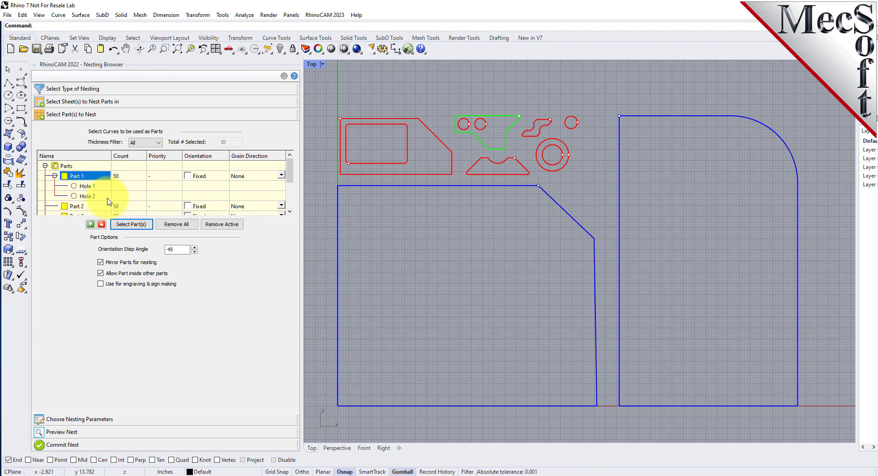
click(188, 176)
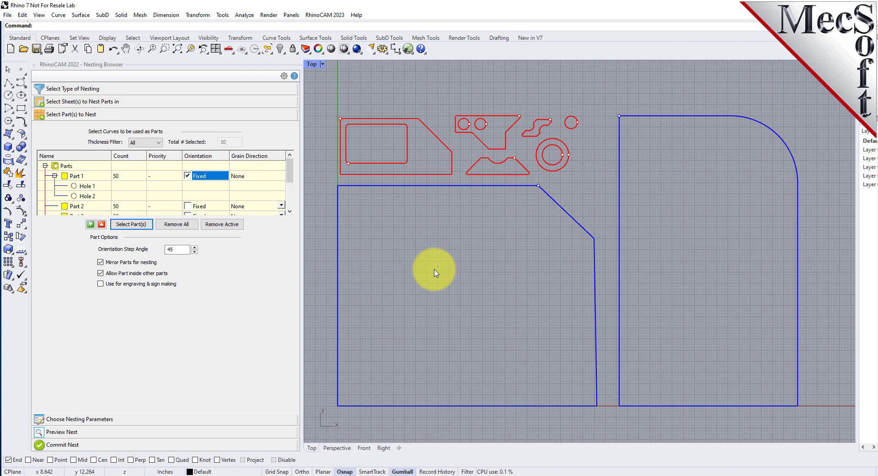
Under Choose Nesting Parameters, enter 0.15 for Distance Part to Part and 0.25 for Part to Sheet.
click(109, 419)
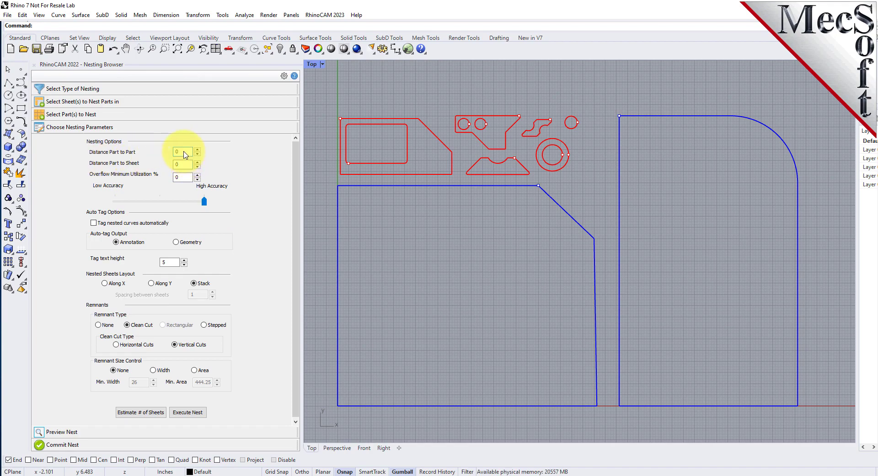
text(.15)
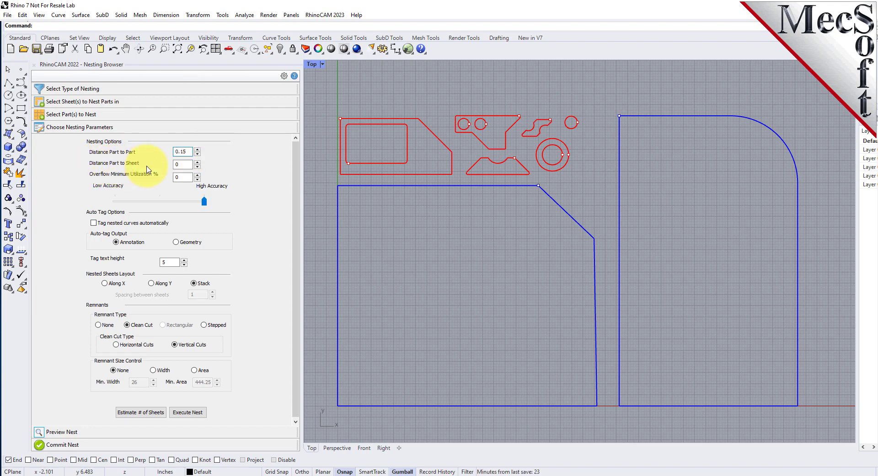
click(184, 164)
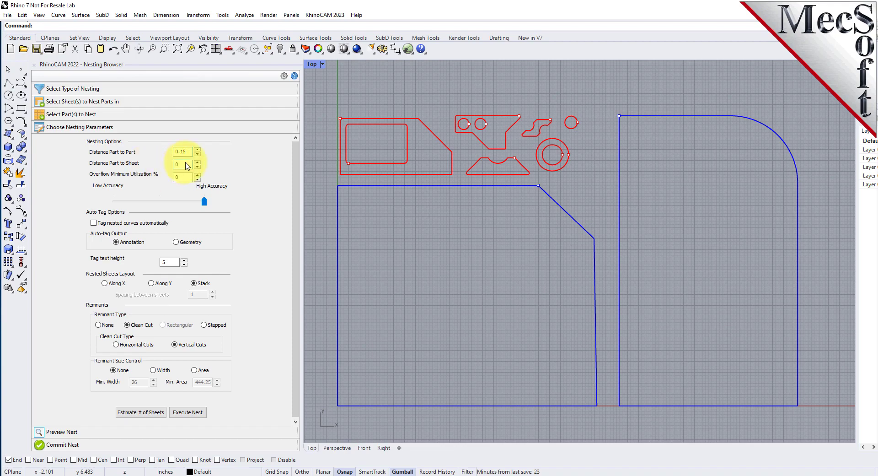
text(.25)
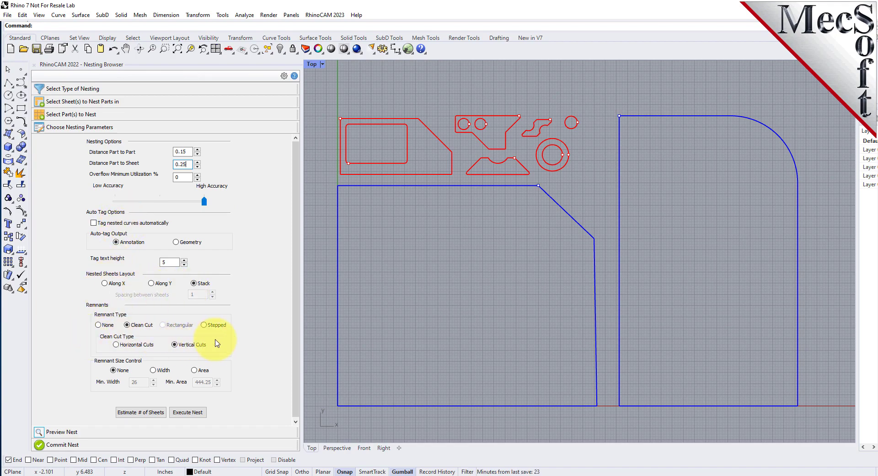
Estimate the sheets needed and update the counts to 11 for Sheet 1 and 10 for Sheet 2.
click(152, 413)
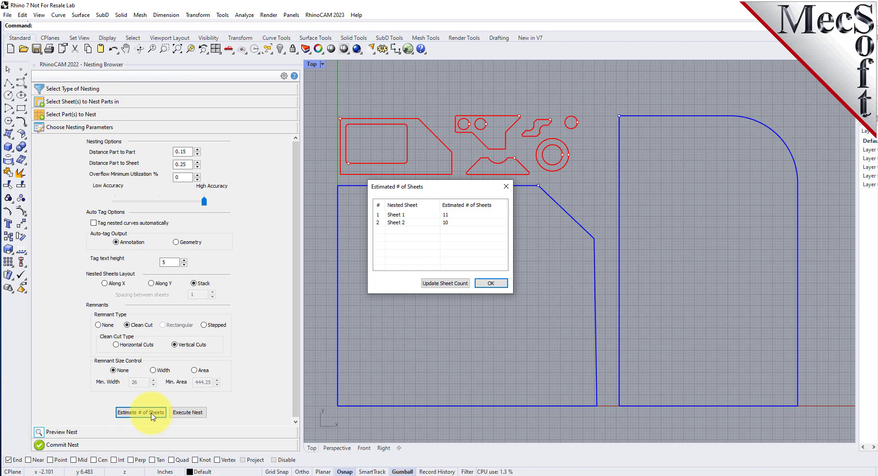
click(452, 285)
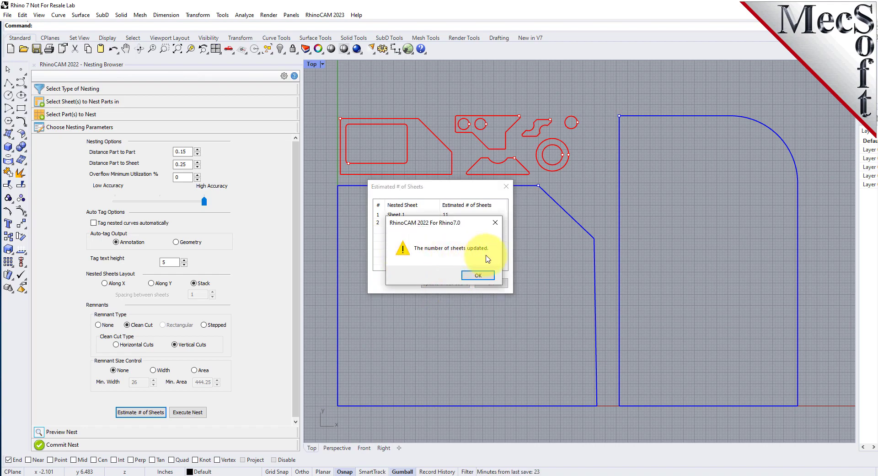
click(478, 276)
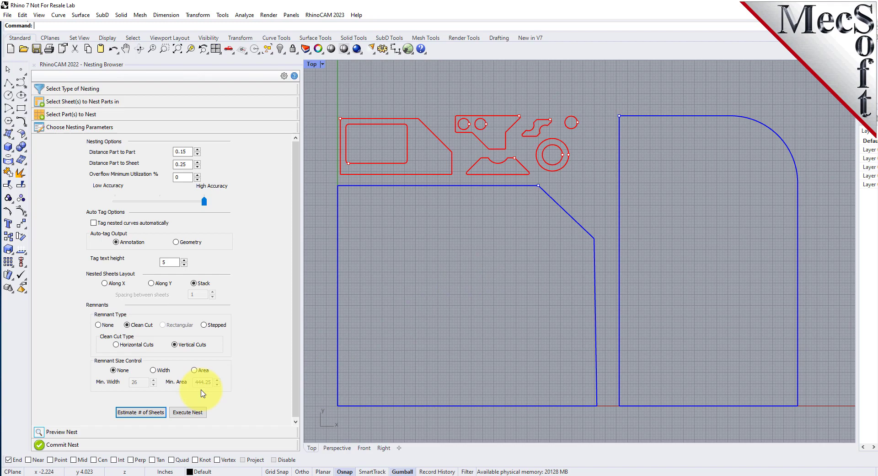
Run the nest and preview the layouts of Sheets 1-2, 1-4 and 1-10.
click(189, 413)
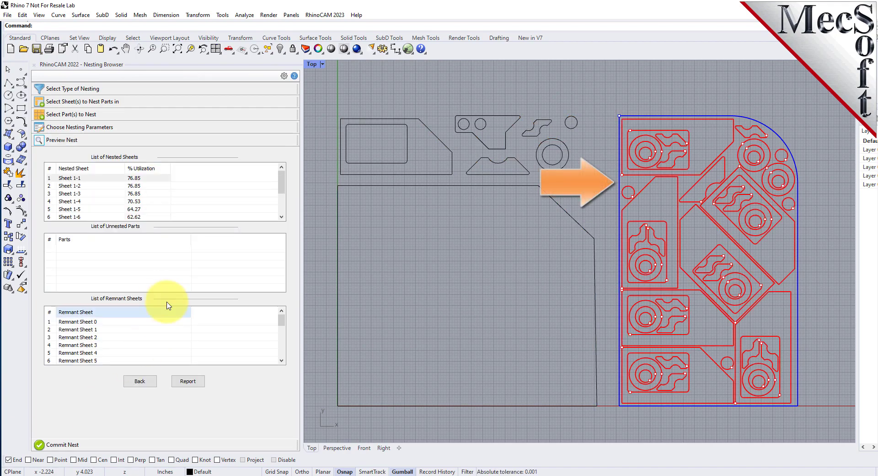
click(137, 186)
click(137, 202)
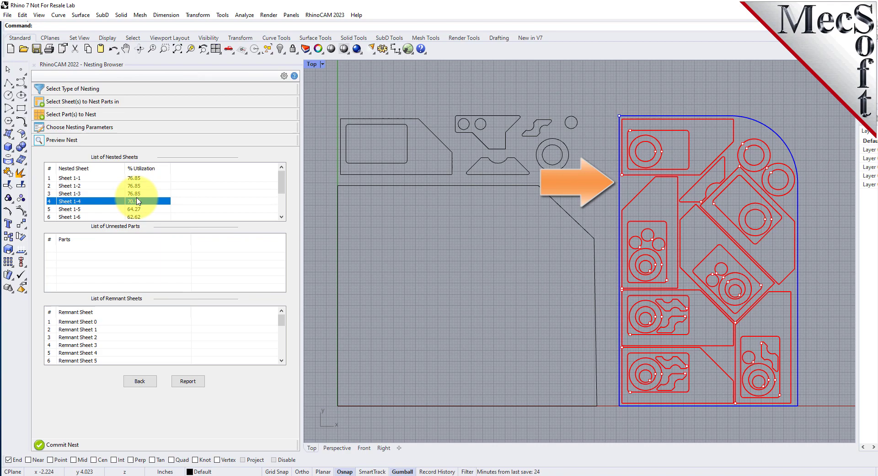
scroll(138, 203, down, 2)
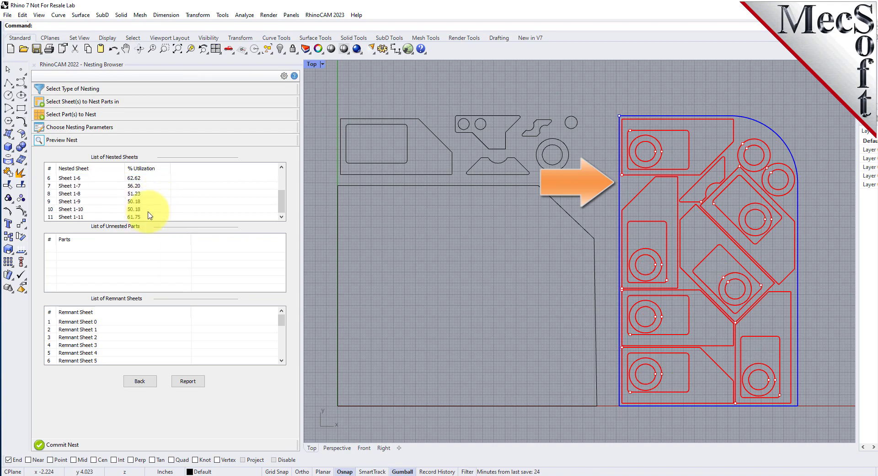
click(137, 209)
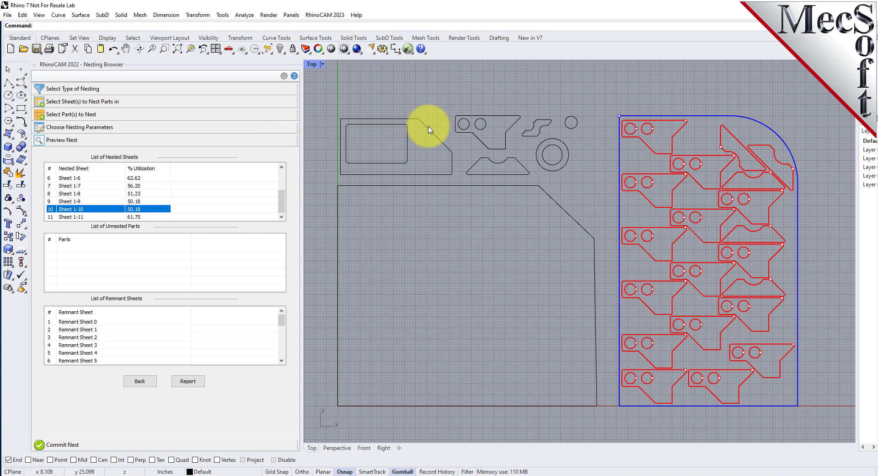
Set the sheet grain direction to Along X, applying it to all sheets.
click(85, 101)
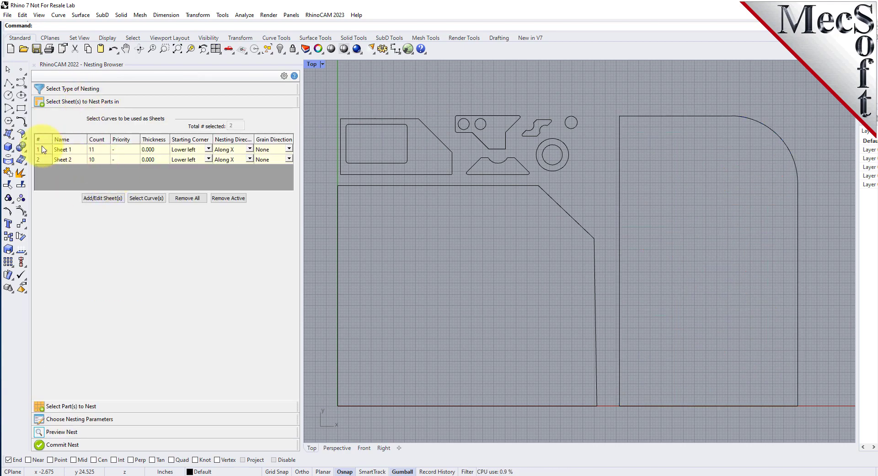
click(290, 149)
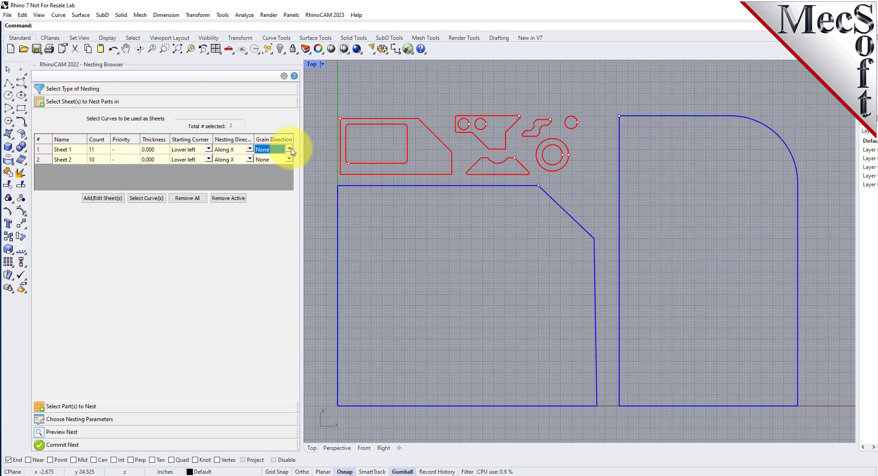
click(290, 150)
click(280, 171)
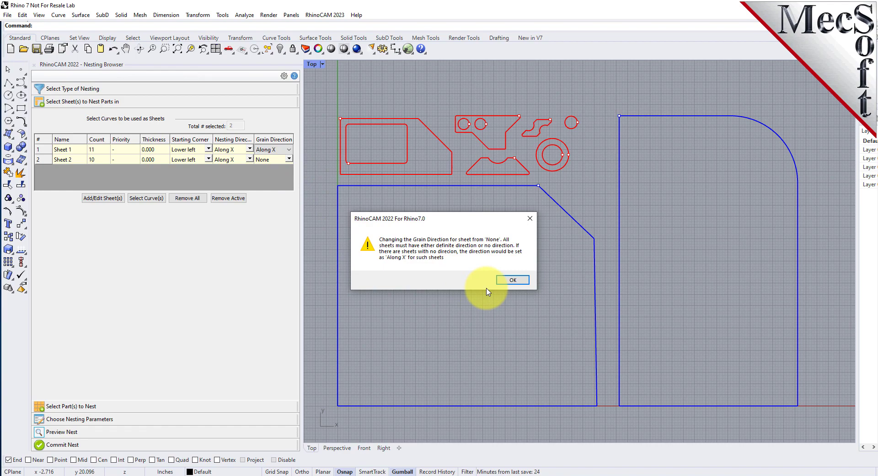
click(512, 280)
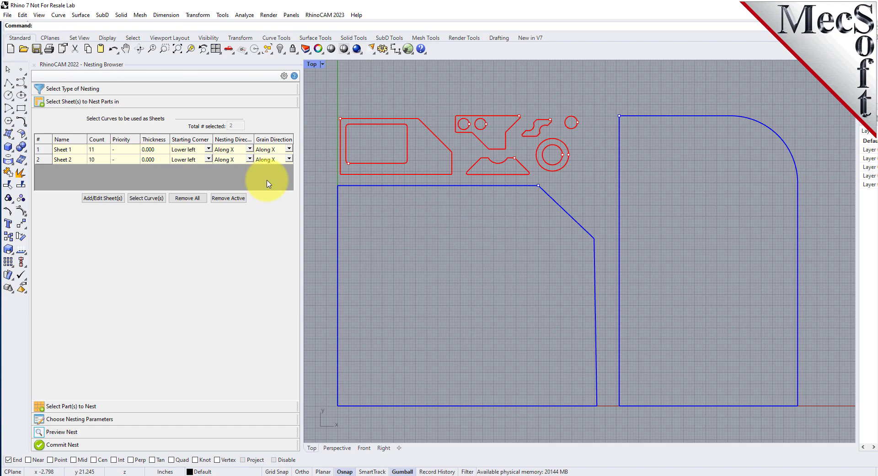
Set Part 6's grain direction to Along Y and return to the nesting parameters.
click(100, 408)
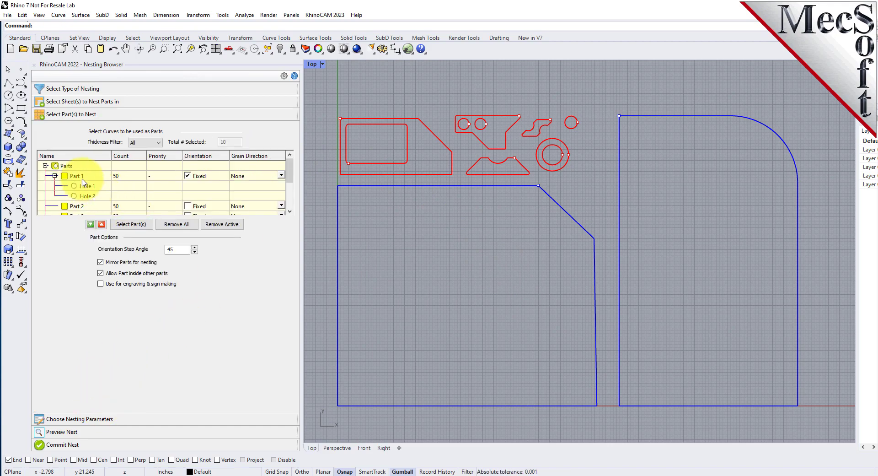
scroll(83, 182, down, 3)
click(76, 196)
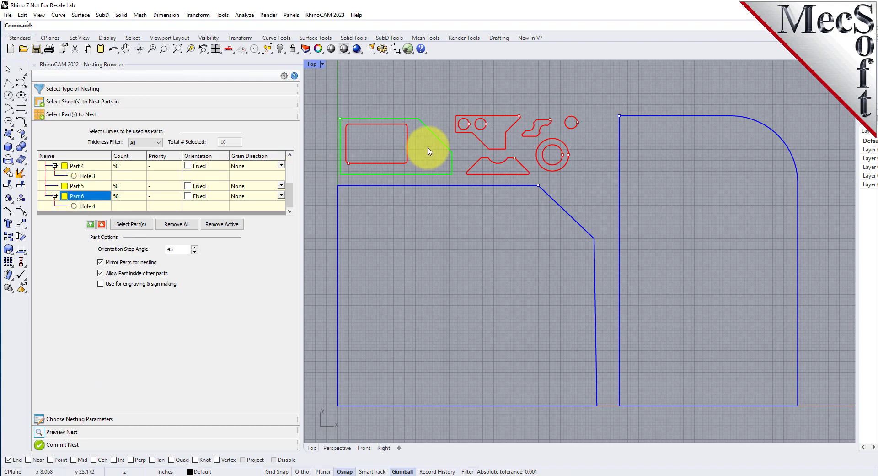
click(280, 195)
click(280, 197)
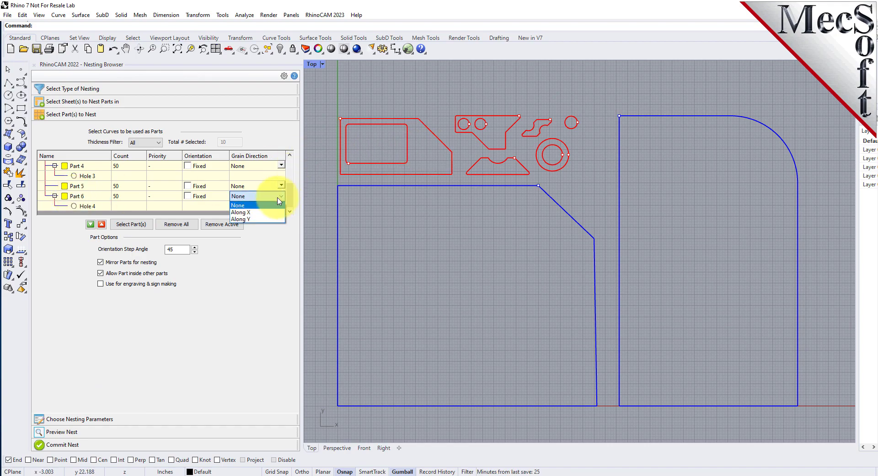
click(250, 219)
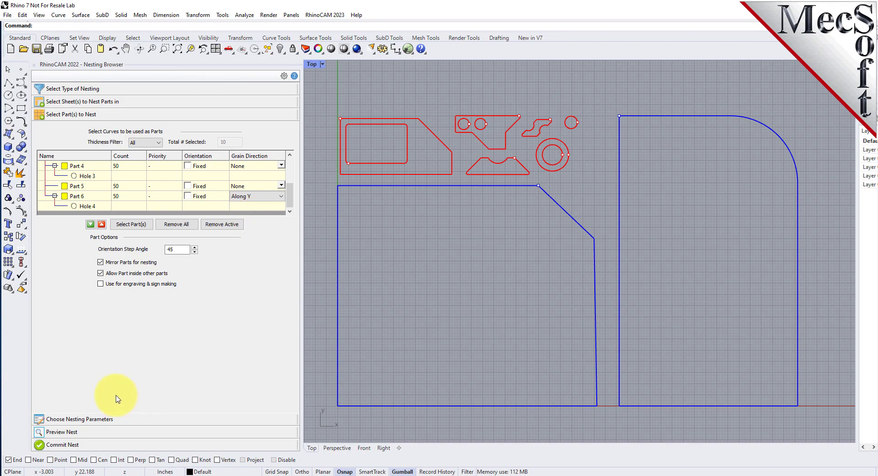
click(108, 419)
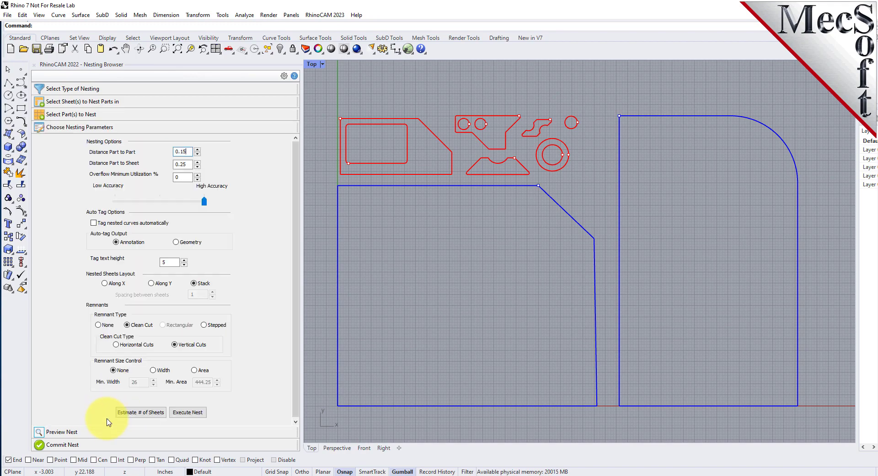
Rerun the nest with grain settings and preview Sheets 1-1, 1-3, 1-6 and 1-7.
click(188, 413)
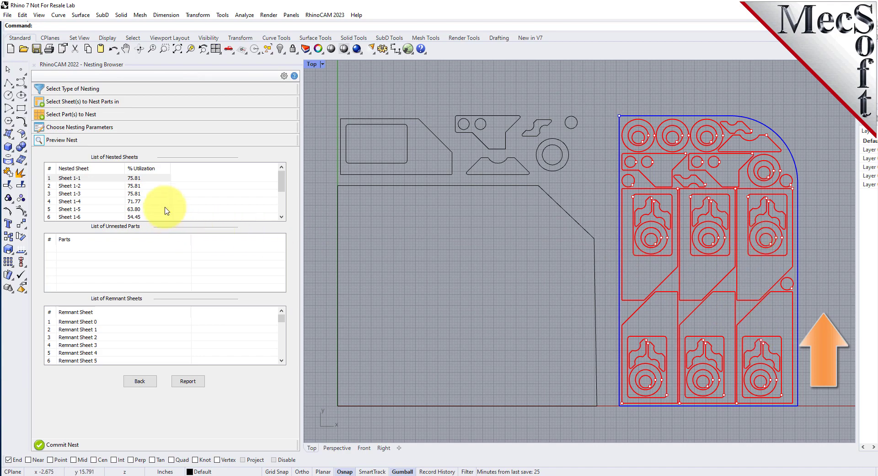
click(146, 178)
click(141, 193)
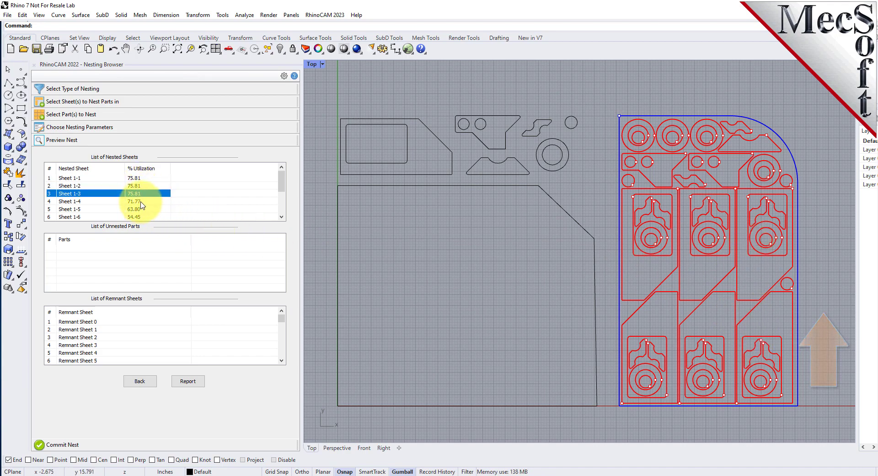
scroll(140, 204, down, 3)
click(140, 195)
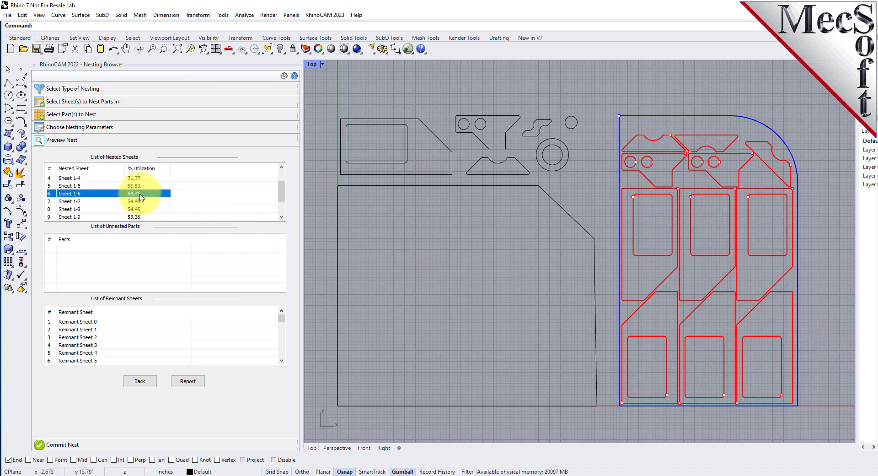
click(140, 202)
Preview Sheets 1-10 and 1-11, then review and close the nesting report.
scroll(140, 203, down, 3)
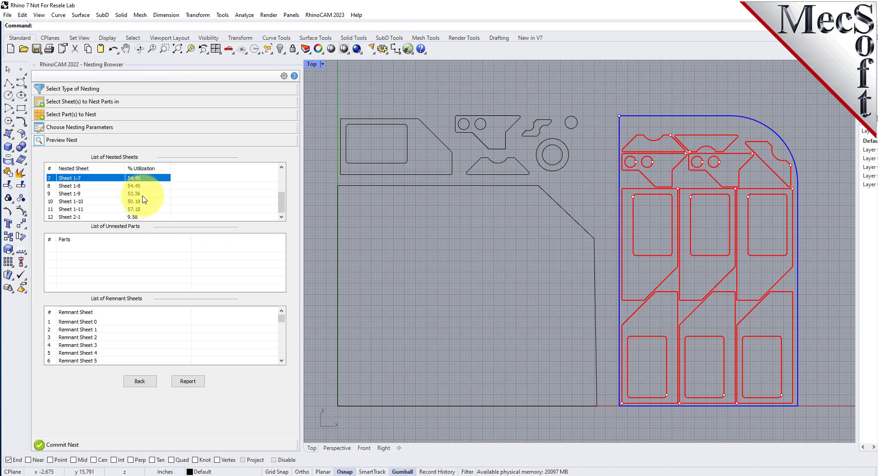
click(140, 201)
click(141, 209)
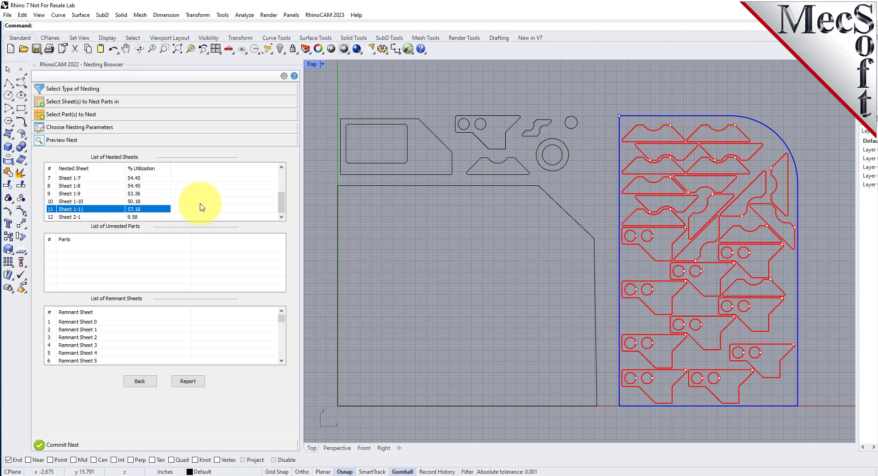
click(188, 381)
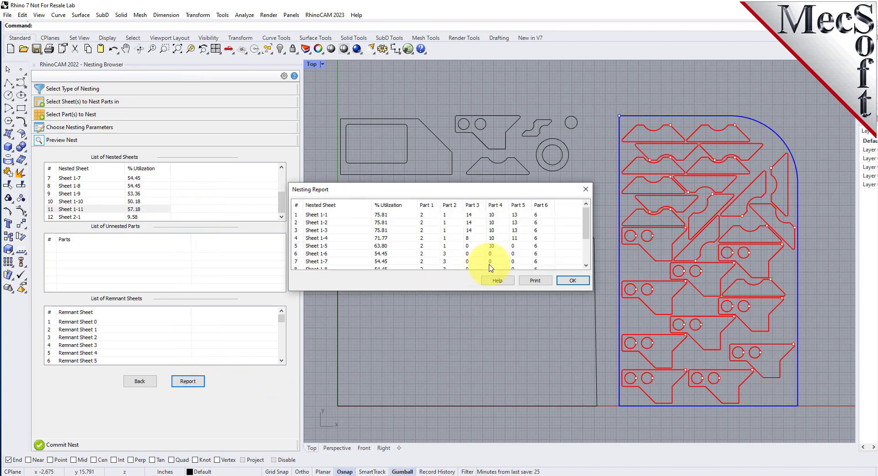
click(572, 280)
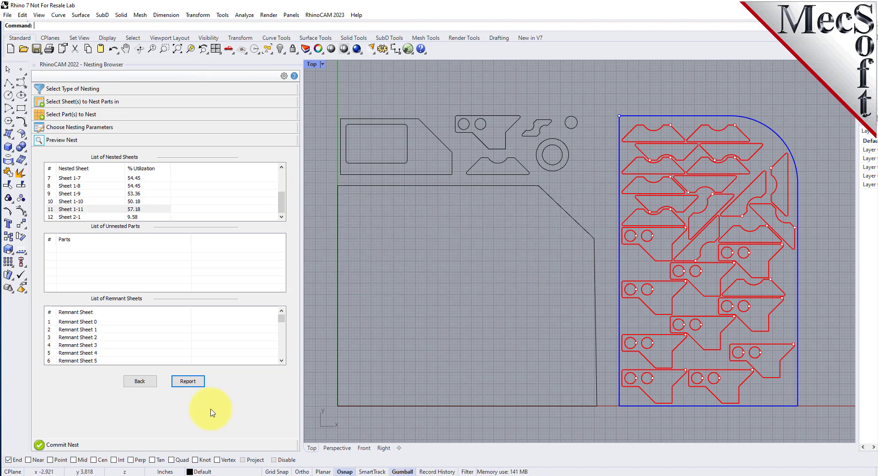
Commit the nest with a separate layer for each nested sheet, then widen the Layers panel.
click(62, 444)
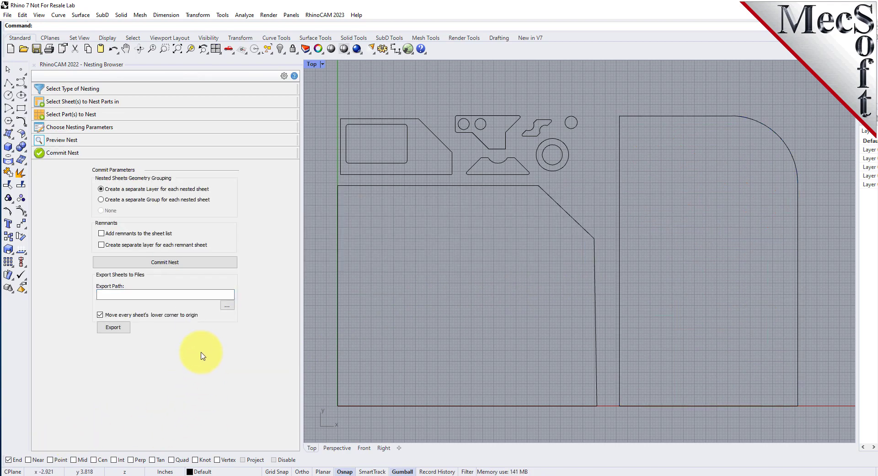
click(163, 263)
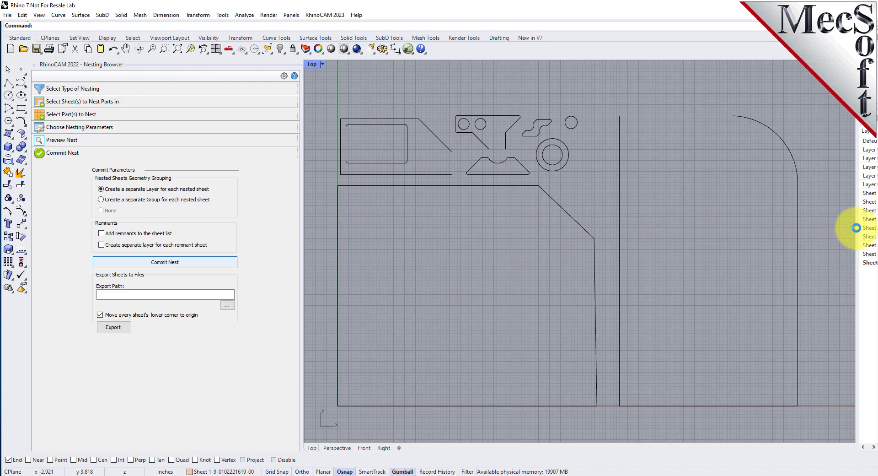
drag(858, 231, 764, 229)
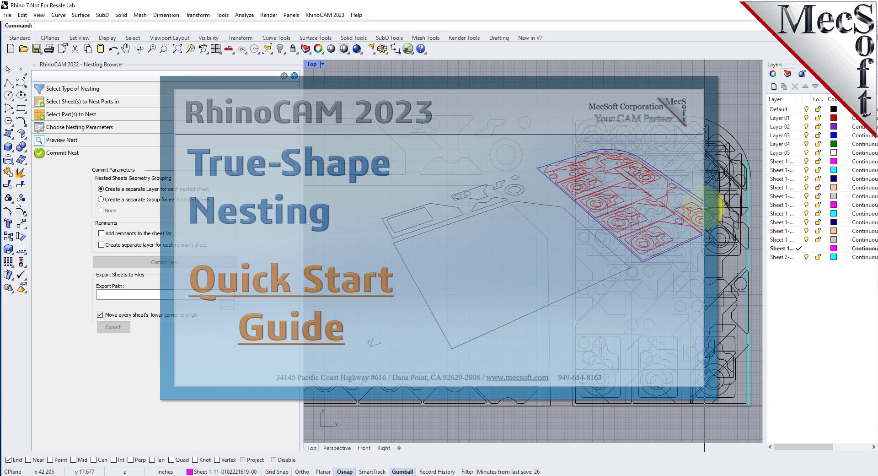
Widen the layer name column and select the Sheet 1-8 and Sheet 1-7 layers.
drag(707, 208, 706, 207)
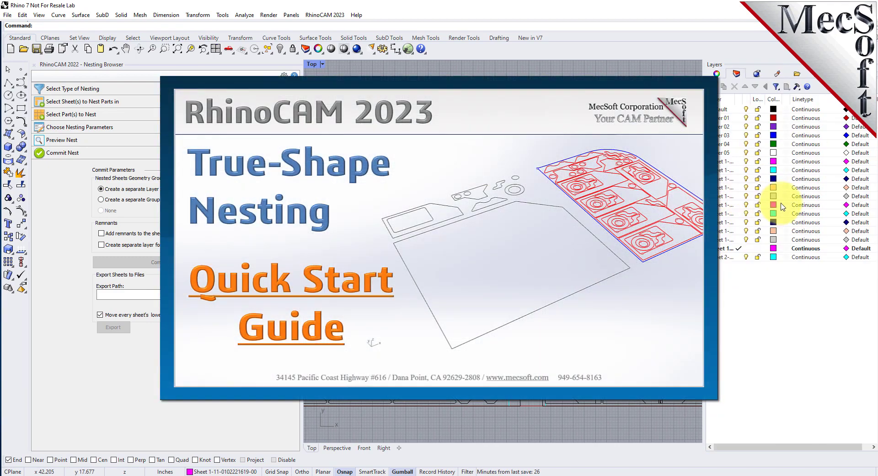
drag(744, 100, 791, 101)
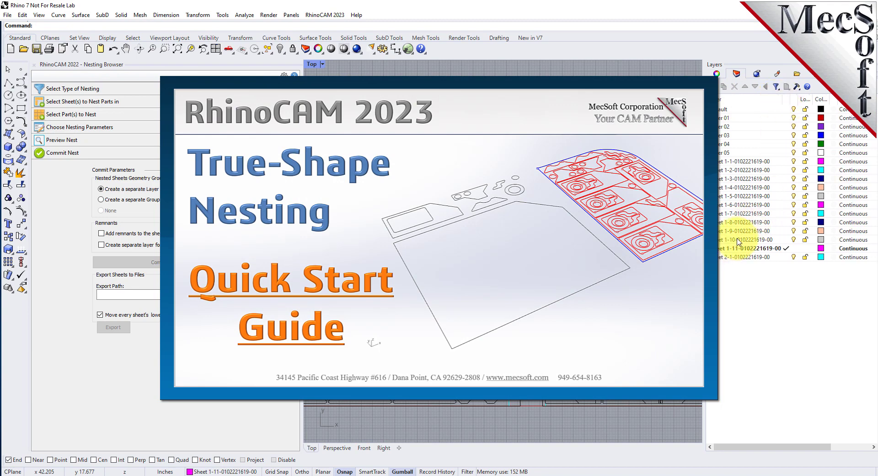
click(747, 222)
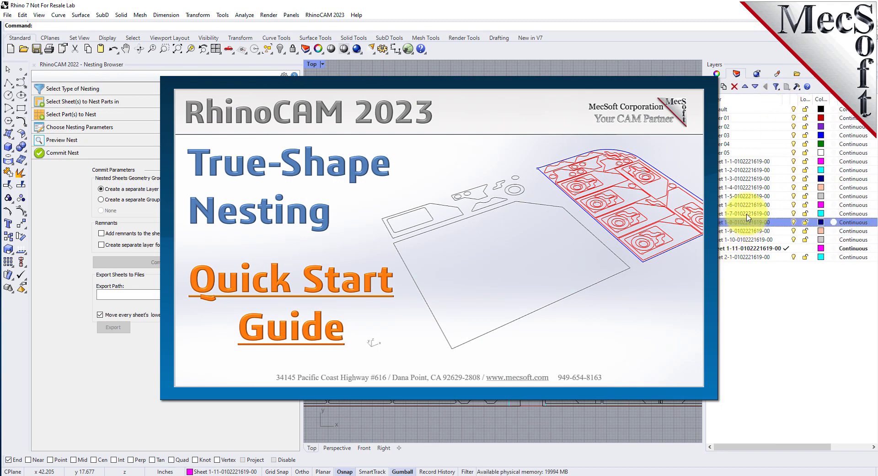
click(746, 214)
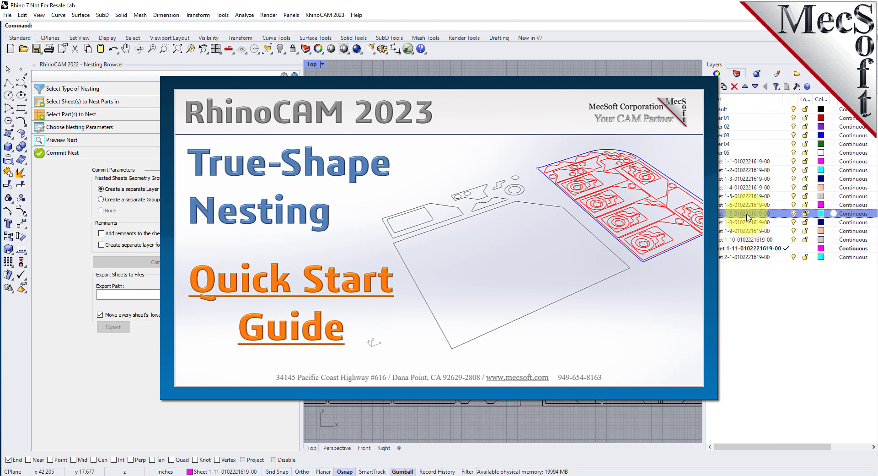